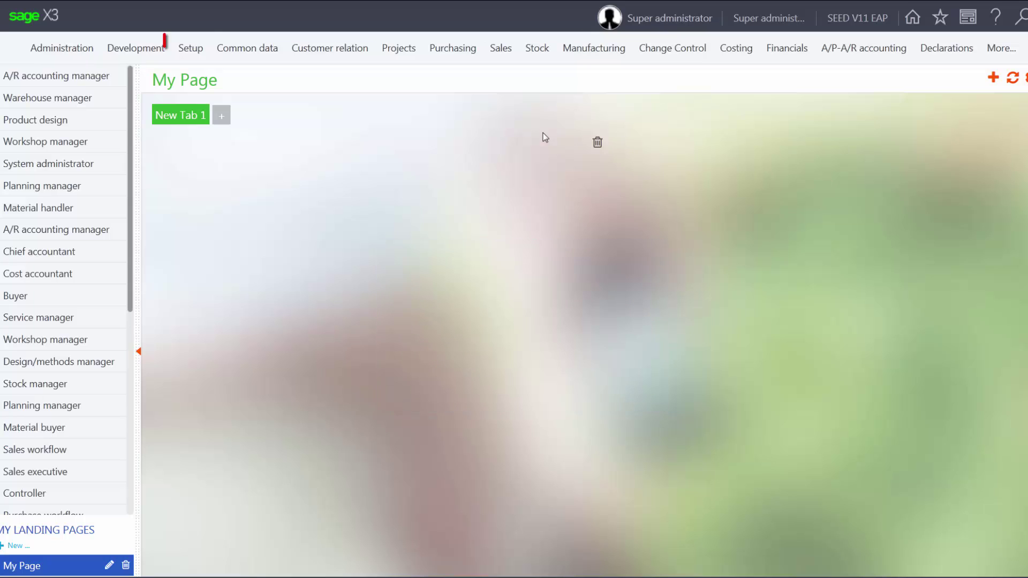
- Open ADMIN's Parameters tab in Users and the Accounting (ACC) group's options
{"action": "left_click", "coordinate": [185, 53]}
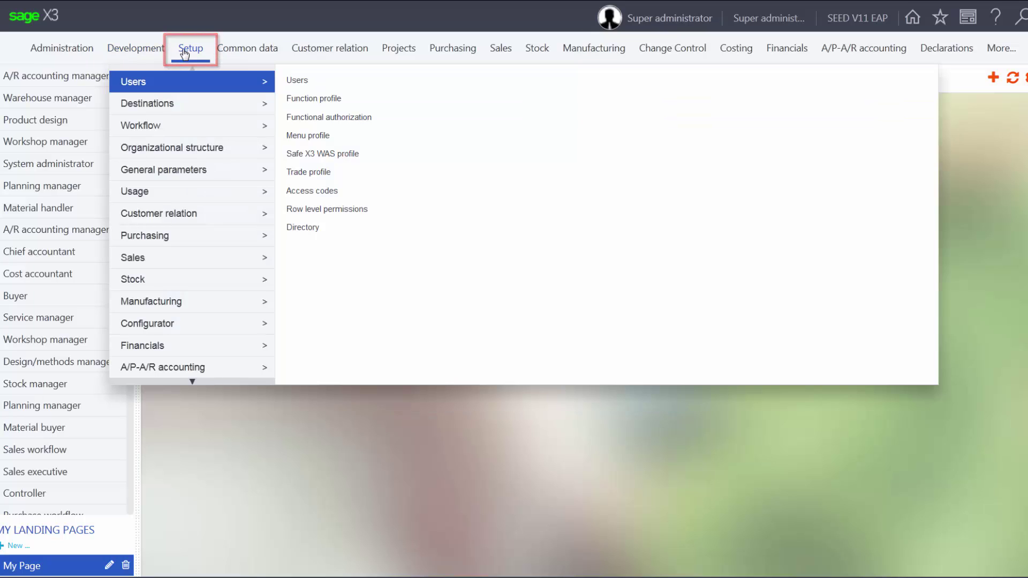
{"action": "left_click", "coordinate": [291, 84]}
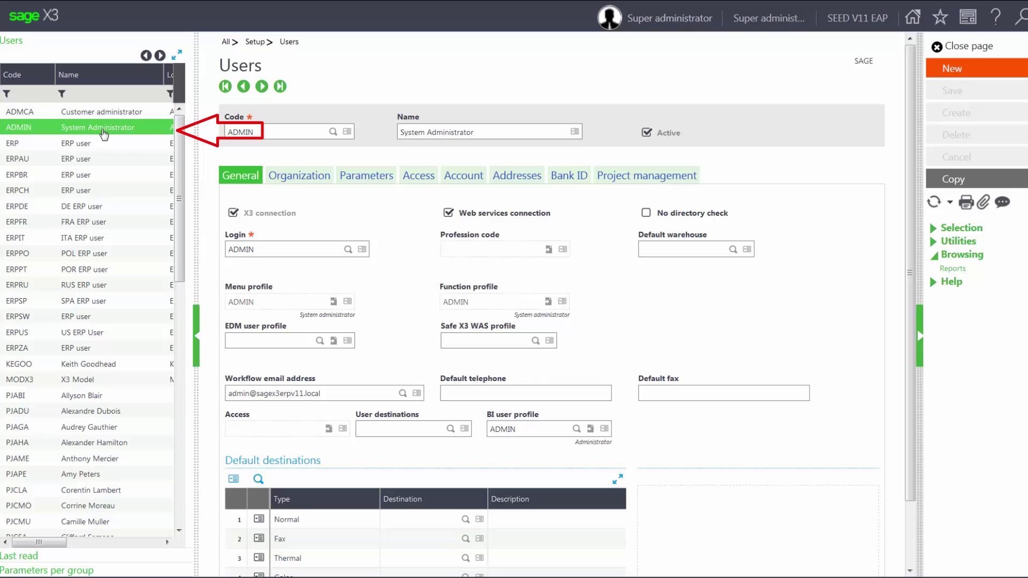
{"action": "left_click", "coordinate": [366, 181]}
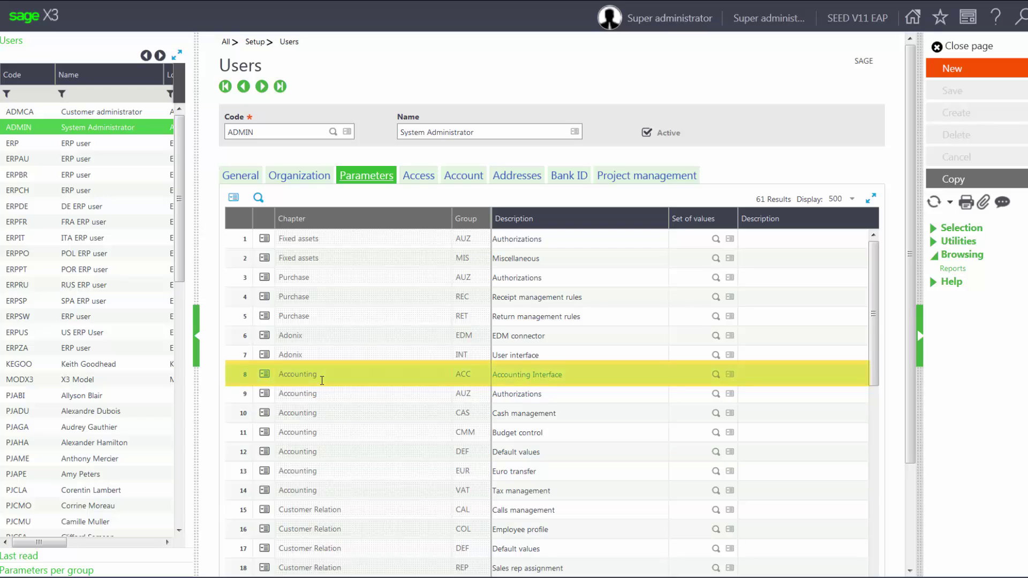
{"action": "left_click", "coordinate": [264, 375]}
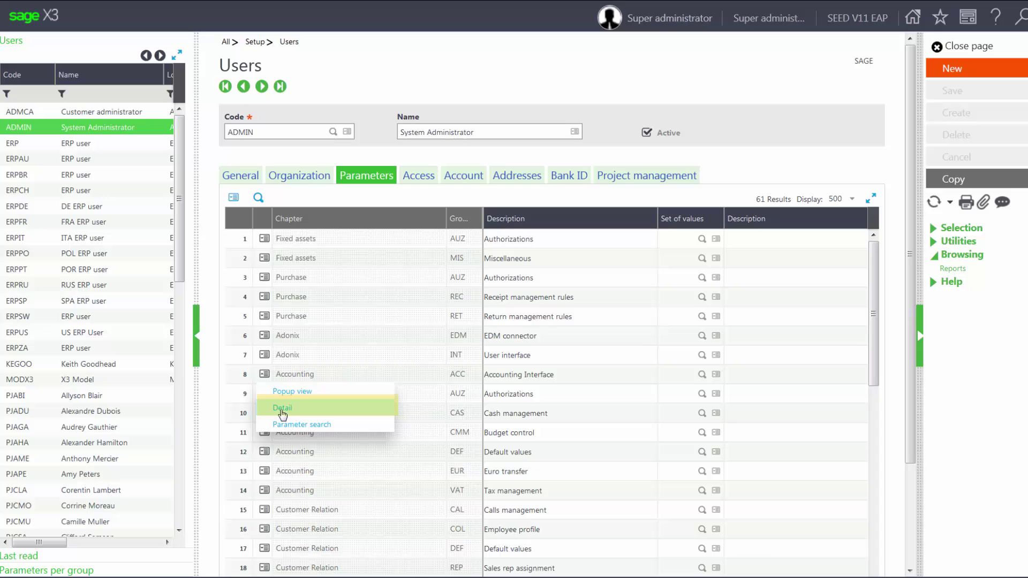
- Set ACESIMTRC to 'Yes - always' in the Accounting Interface parameter details and confirm
{"action": "left_click", "coordinate": [282, 409]}
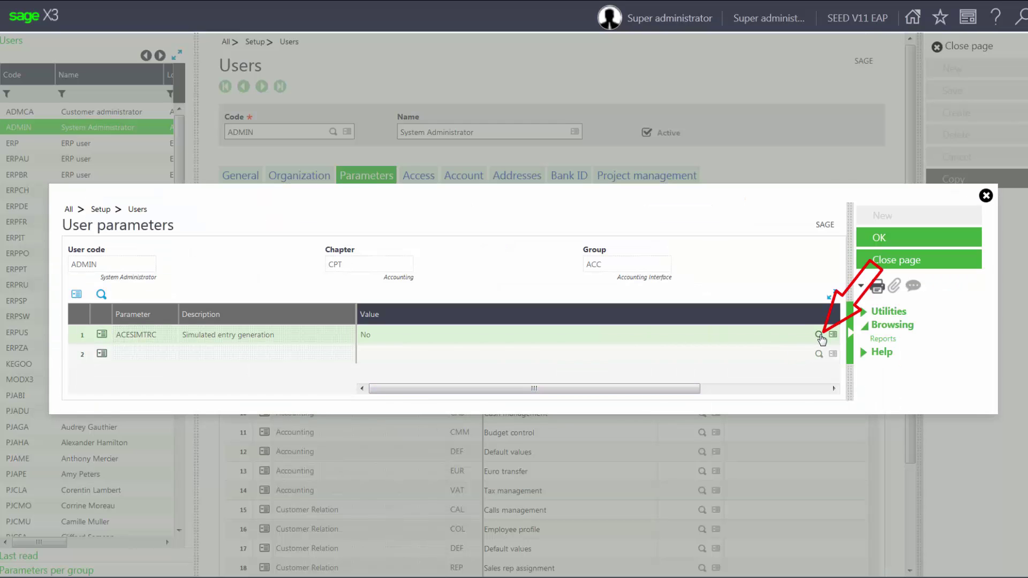
{"action": "left_click", "coordinate": [820, 336]}
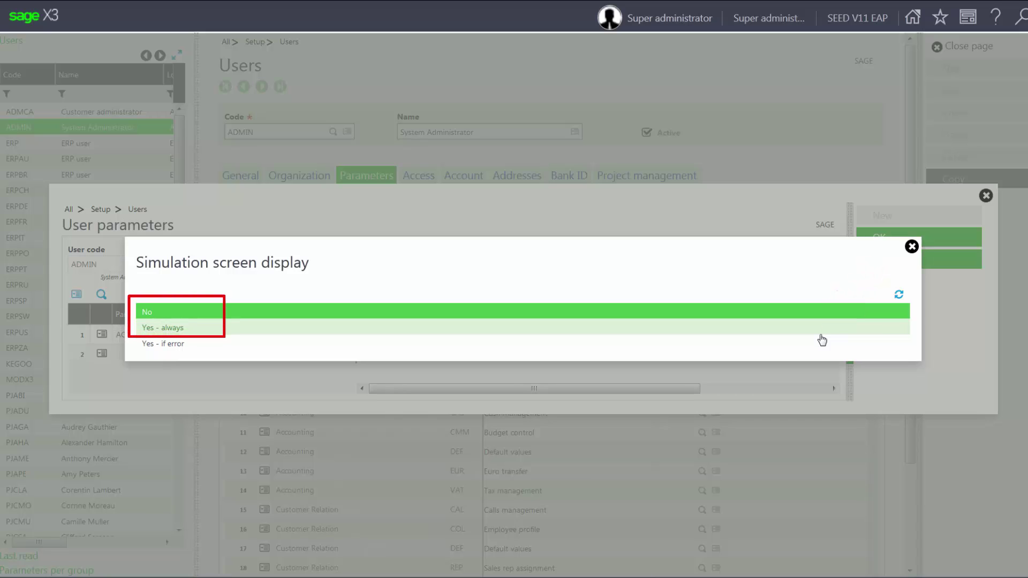
{"action": "left_click", "coordinate": [666, 333]}
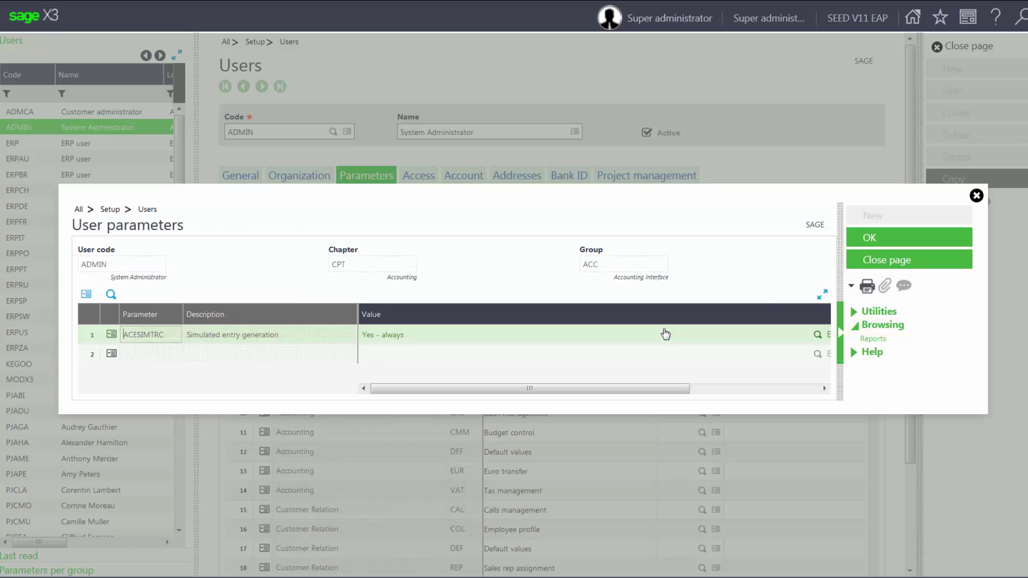
{"action": "left_click", "coordinate": [870, 245]}
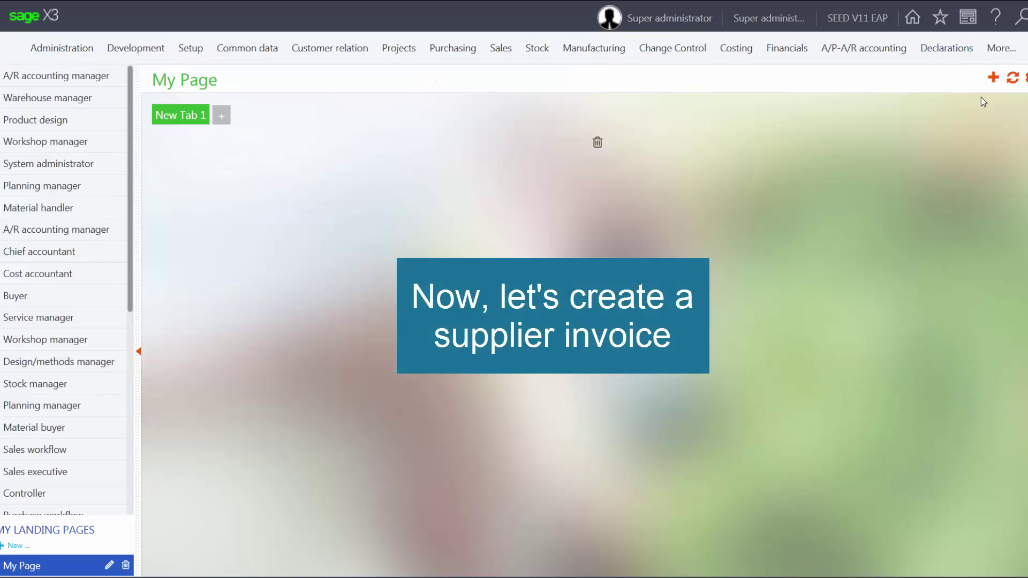
- Start a new supplier BP invoice with site NA011 and invoice type DIR
{"action": "left_click", "coordinate": [869, 51]}
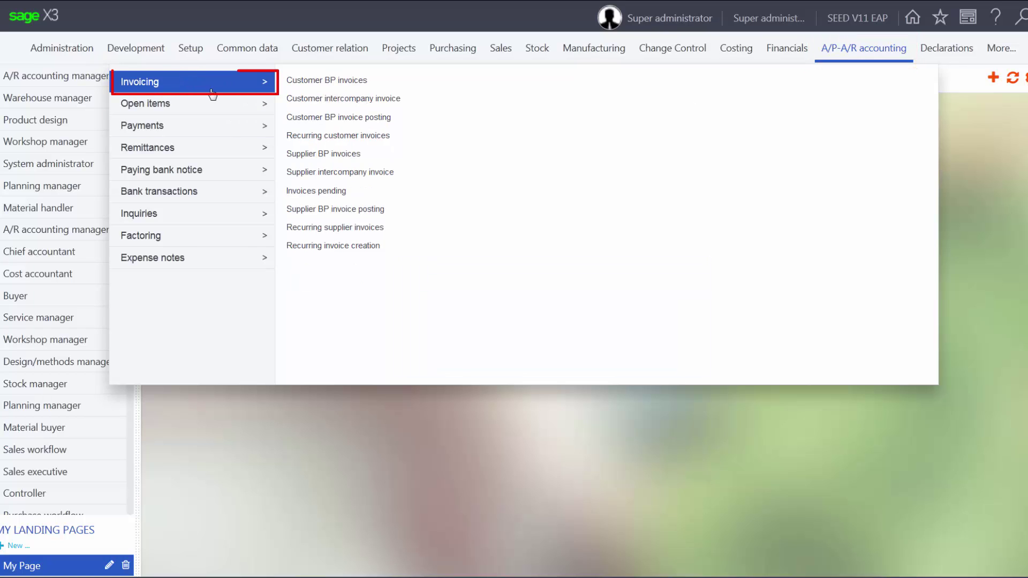
{"action": "left_click", "coordinate": [301, 156]}
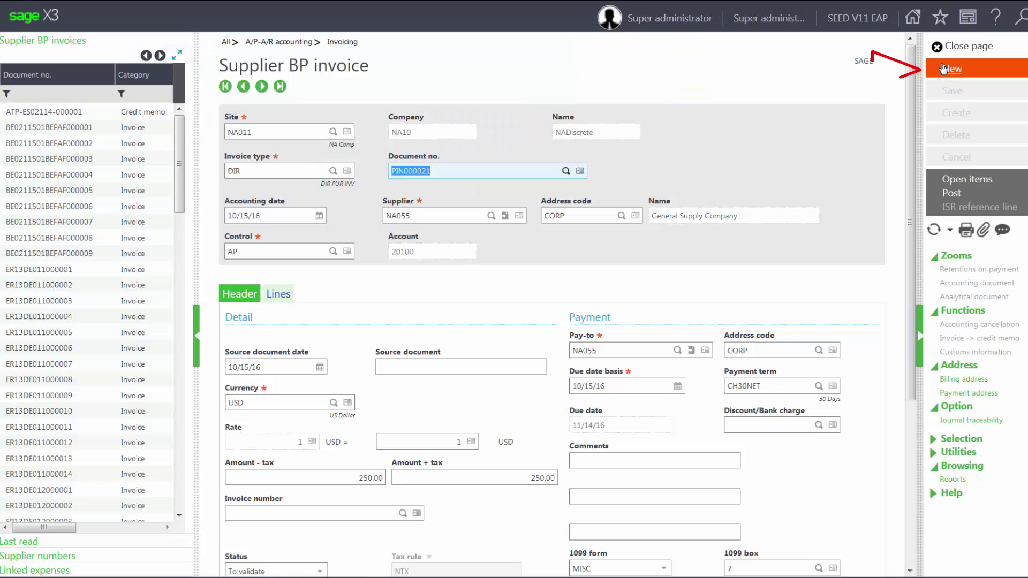
{"action": "left_click", "coordinate": [660, 123]}
{"action": "key", "text": "ctrl+alt+n"}
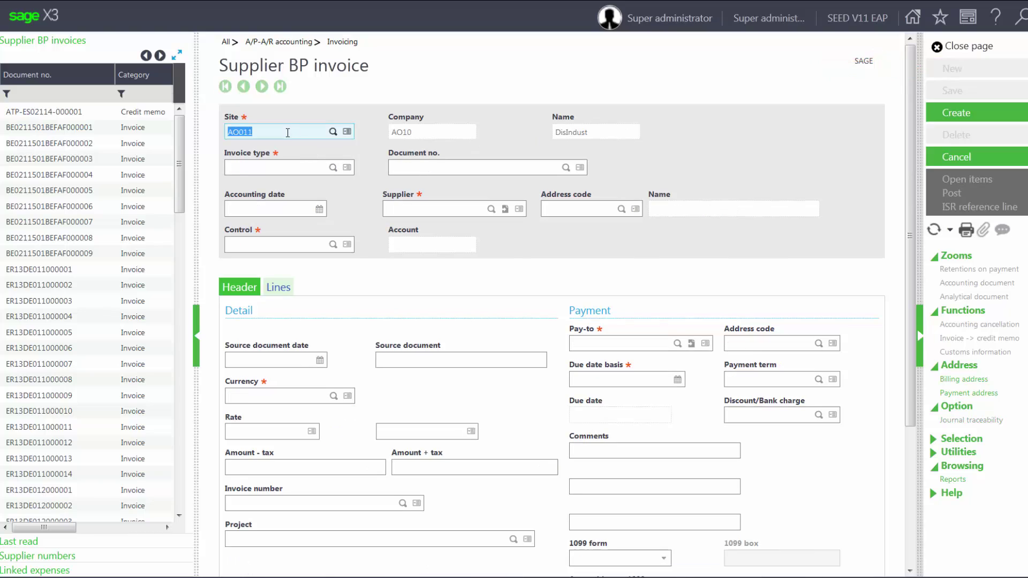
{"action": "left_click", "coordinate": [287, 132]}
{"action": "key", "text": "BackSpace"}
{"action": "key", "text": "BackSpace"}
{"action": "key", "text": "BackSpace"}
{"action": "key", "text": "BackSpace"}
{"action": "key", "text": "BackSpace"}
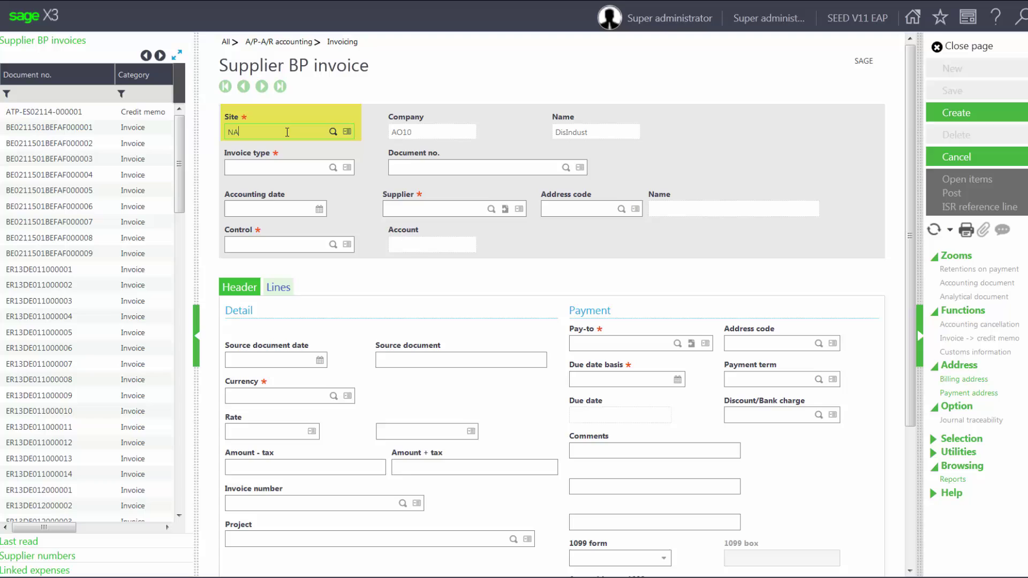
{"action": "key", "text": "Tab"}
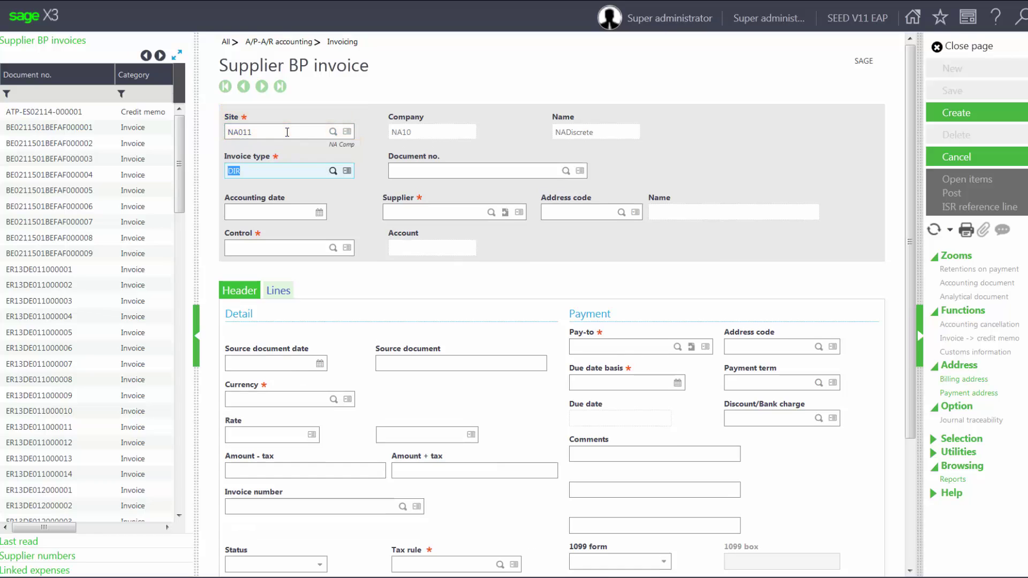
{"action": "key", "text": "Tab"}
{"action": "key", "text": "Tab"}
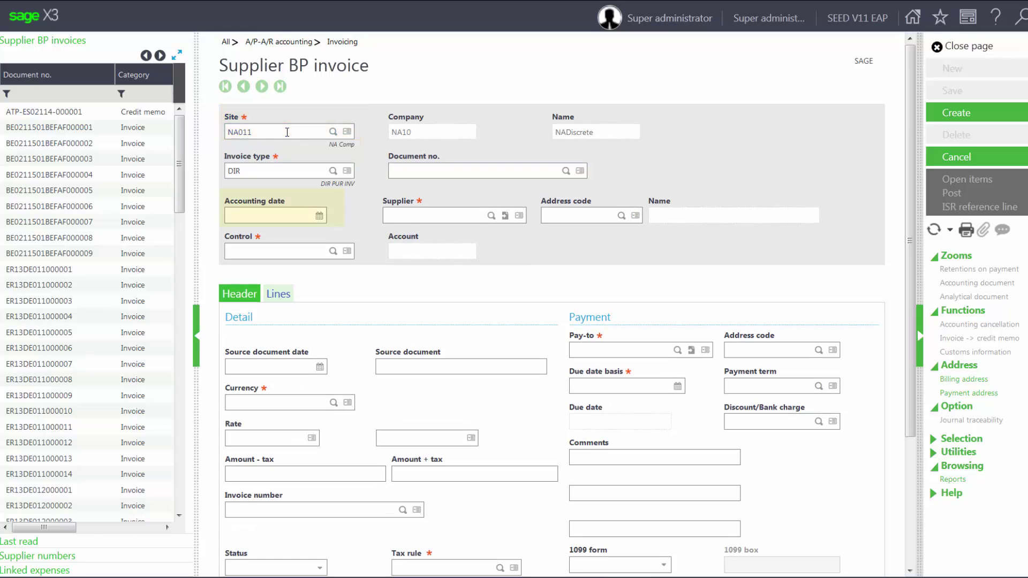
- Enter accounting date 10/15/16, supplier NA055, currency USD and amount 600.00 excluding and including tax
{"action": "type", "text": "101"}
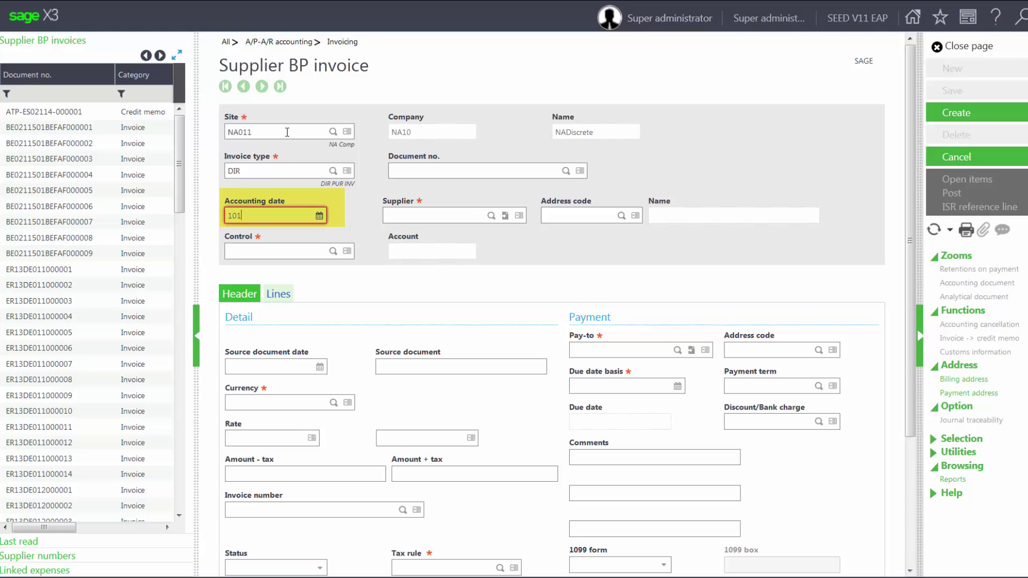
{"action": "type", "text": "0/15/16"}
{"action": "key", "text": "Tab"}
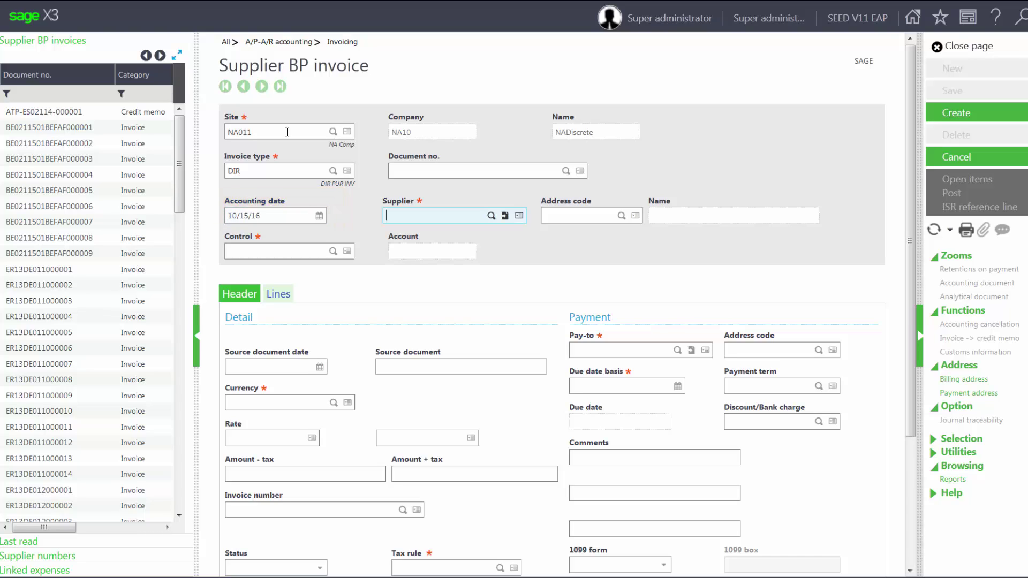
{"action": "type", "text": "NA"}
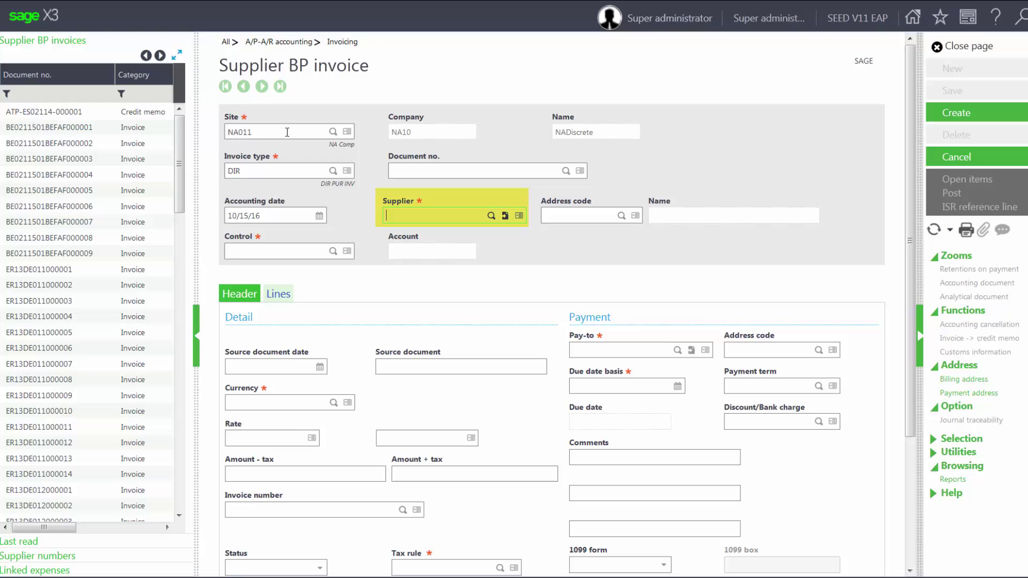
{"action": "type", "text": "055"}
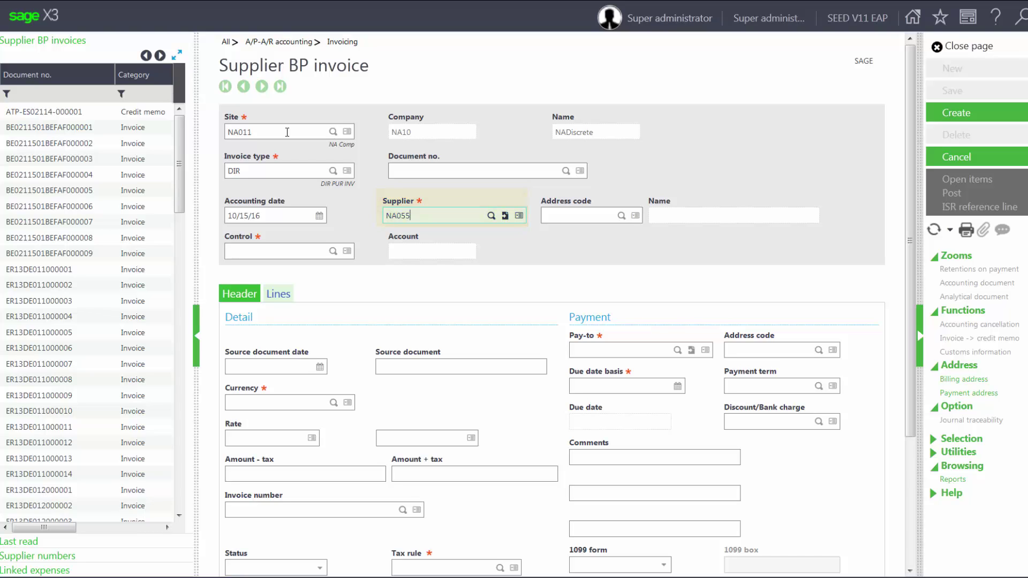
{"action": "key", "text": "Tab"}
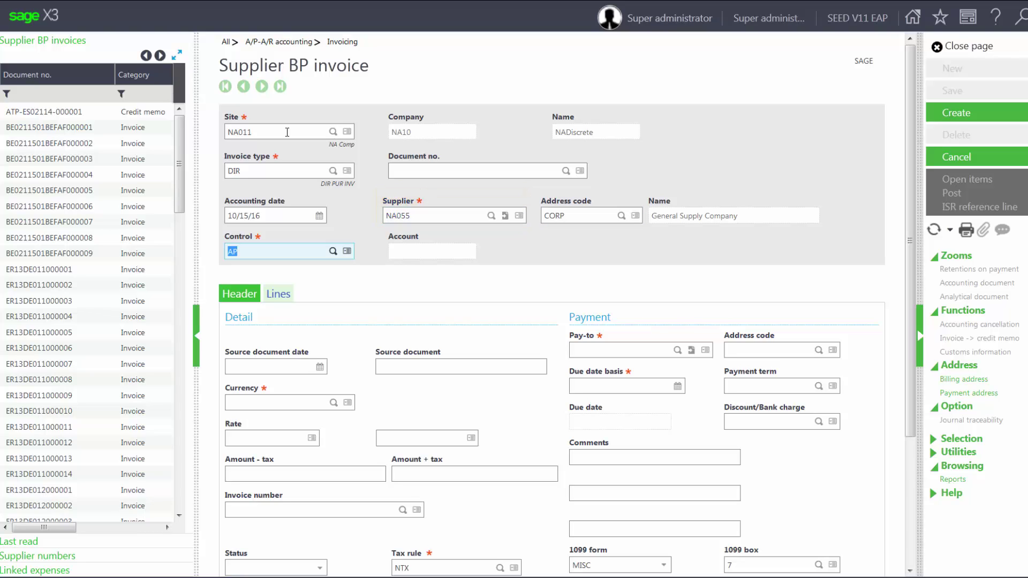
{"action": "key", "text": "Tab"}
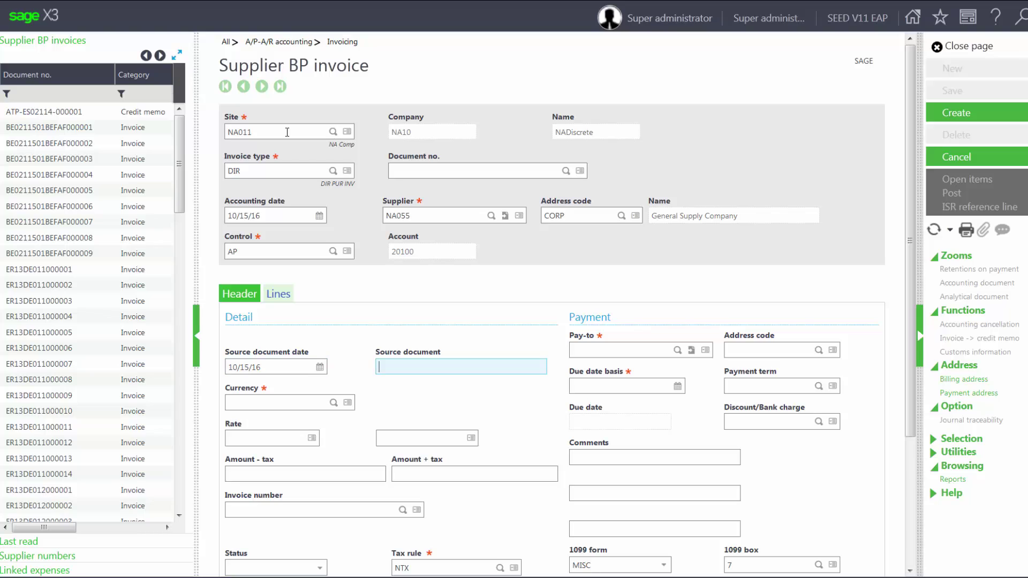
{"action": "key", "text": "Tab"}
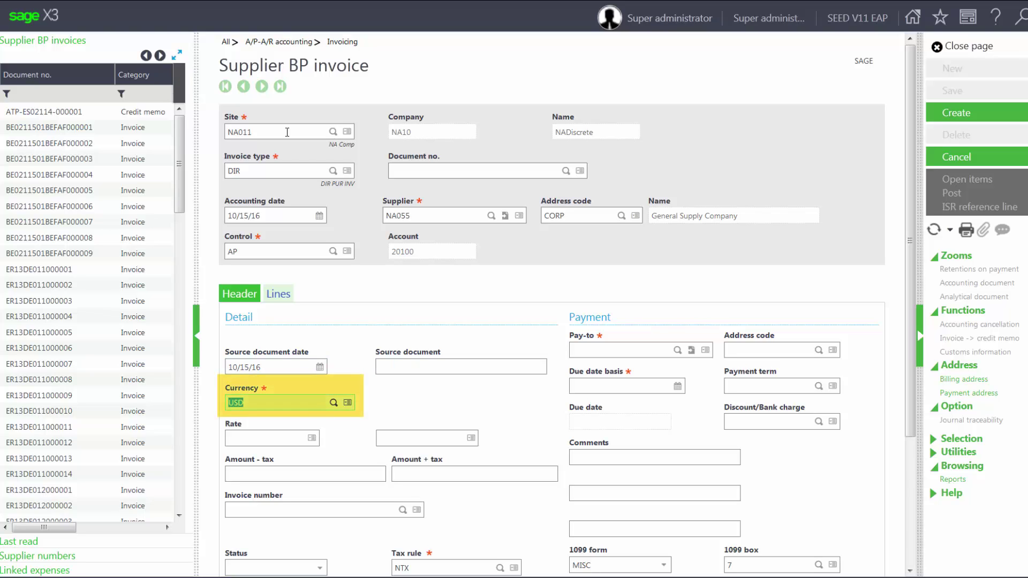
{"action": "key", "text": "Tab"}
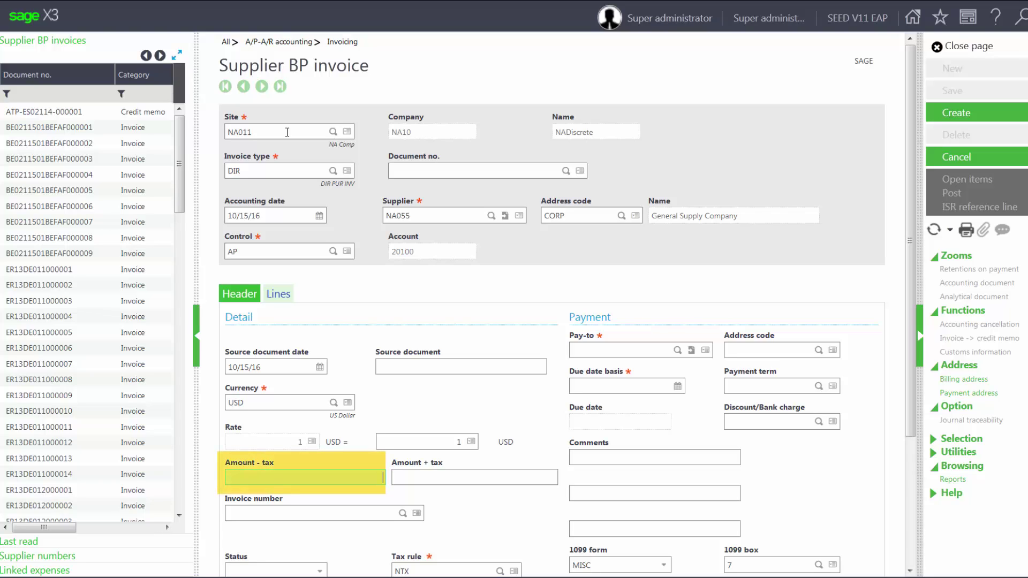
{"action": "key", "text": "Tab"}
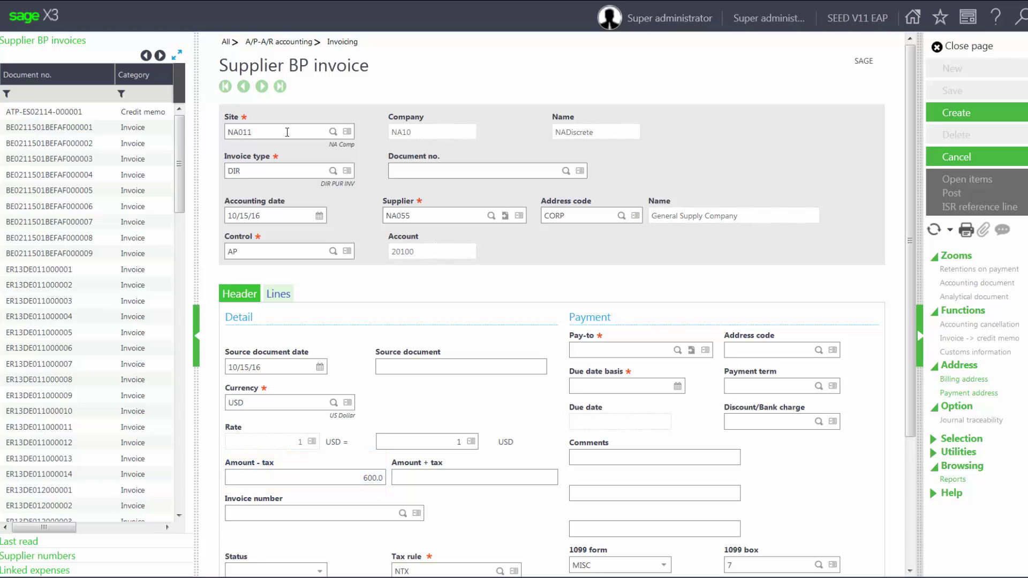
{"action": "key", "text": "Tab"}
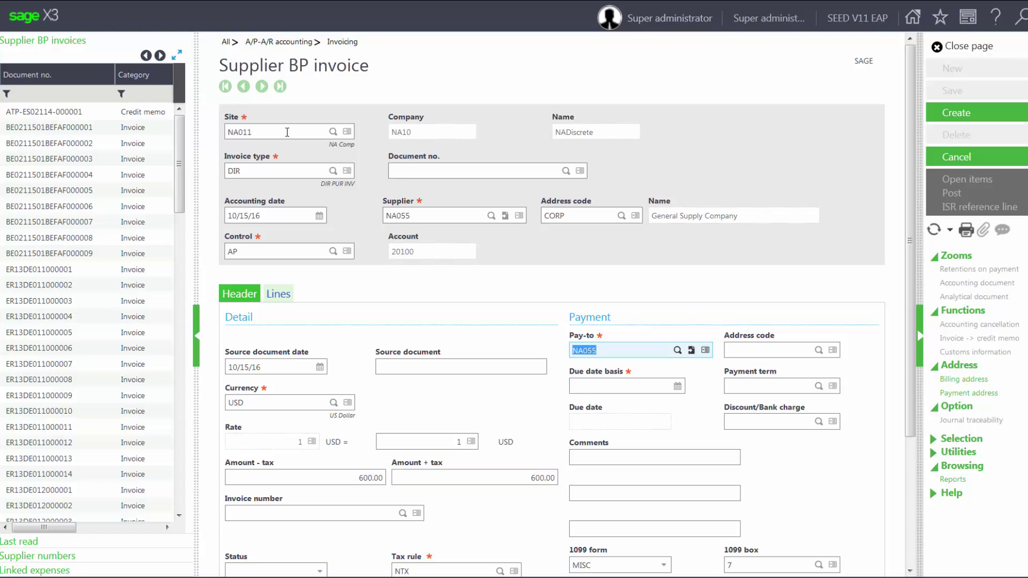
{"action": "key", "text": "Tab"}
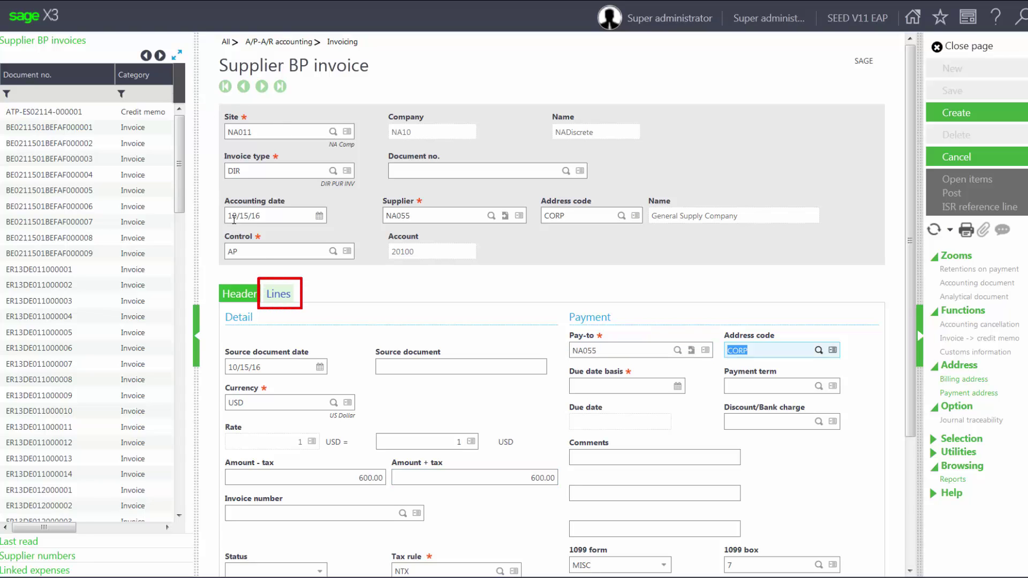
- Add a site NA011 line on account 70900 for 600.00 and create the invoice
{"action": "left_click", "coordinate": [278, 294]}
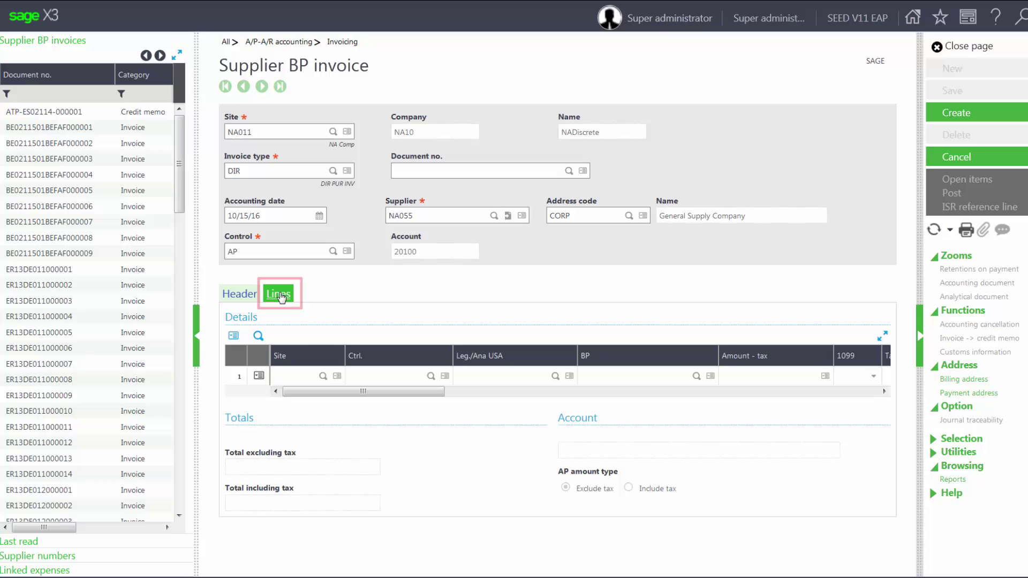
{"action": "left_click", "coordinate": [289, 376]}
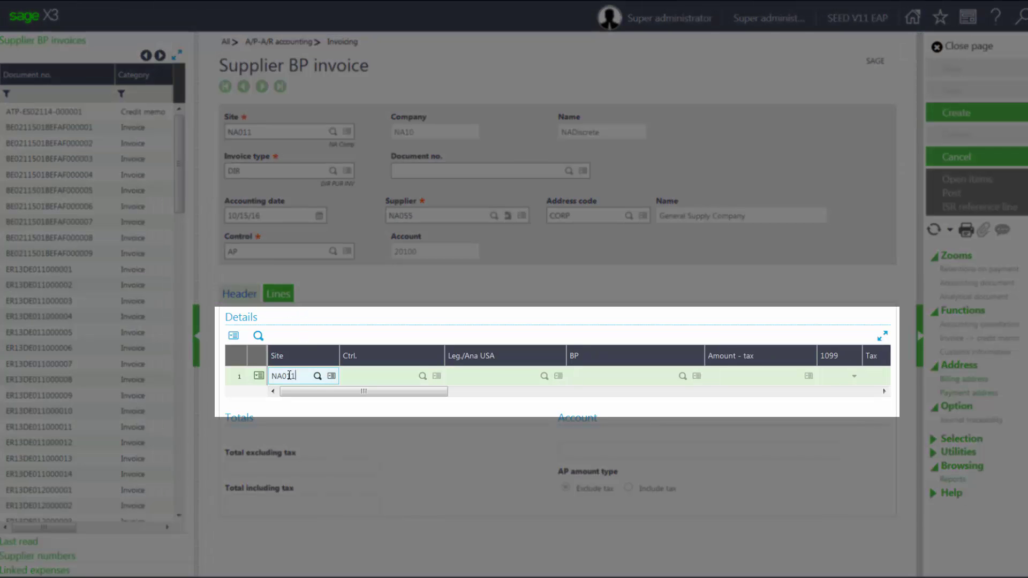
{"action": "key", "text": "Tab"}
{"action": "key", "text": "Tab"}
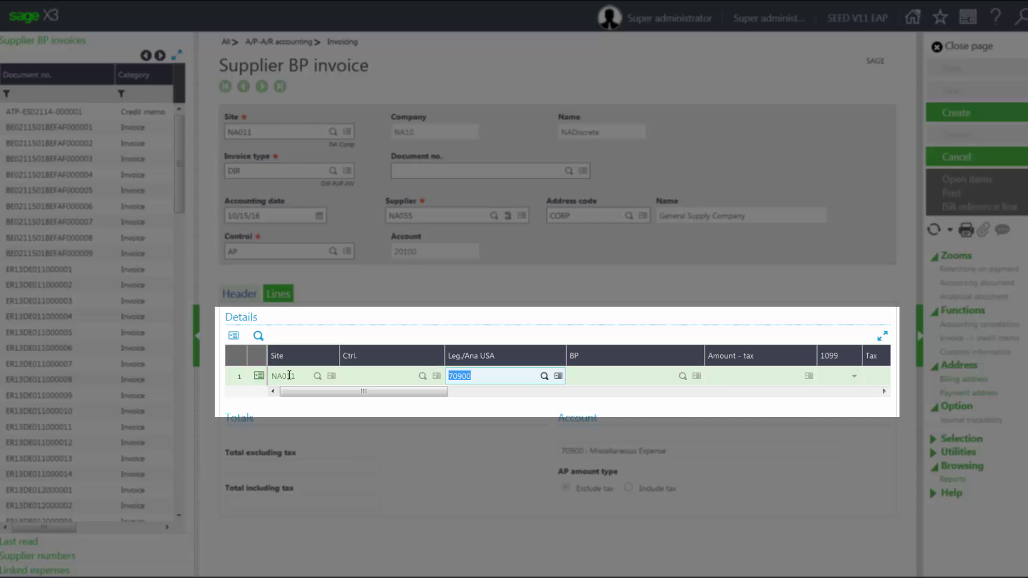
{"action": "key", "text": "Tab"}
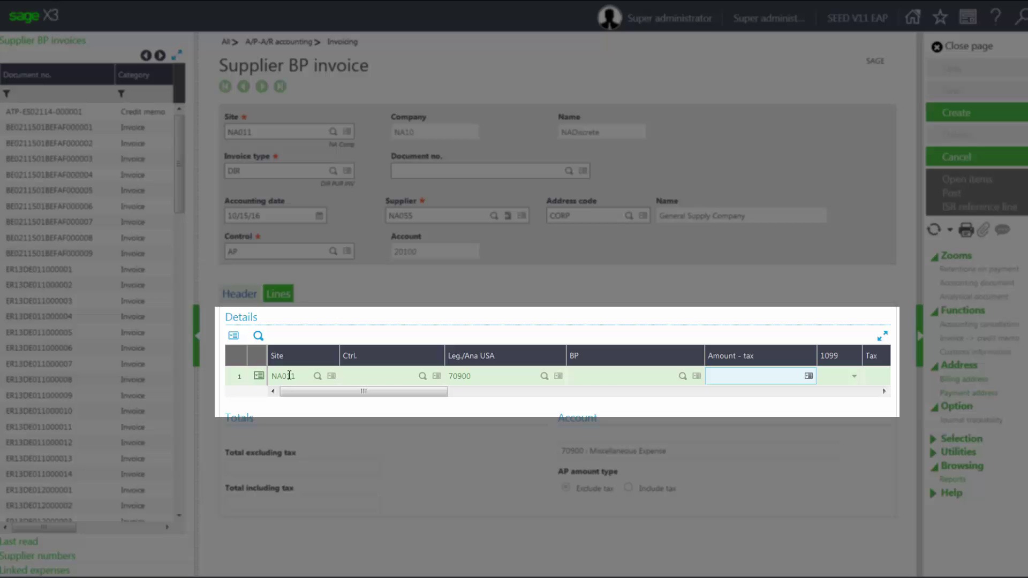
{"action": "type", "text": "600.0"}
{"action": "key", "text": "Tab"}
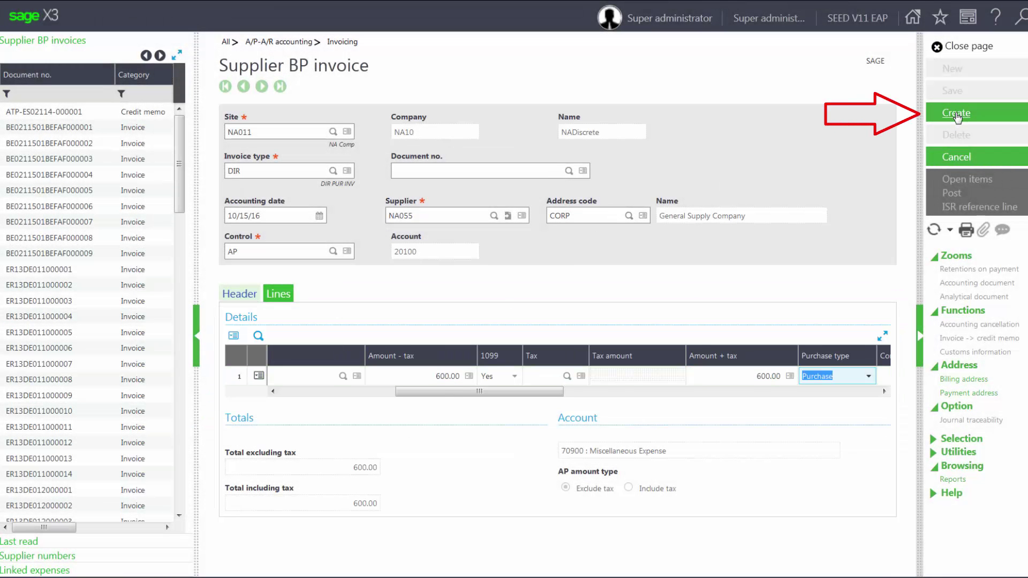
{"action": "left_click", "coordinate": [956, 113]}
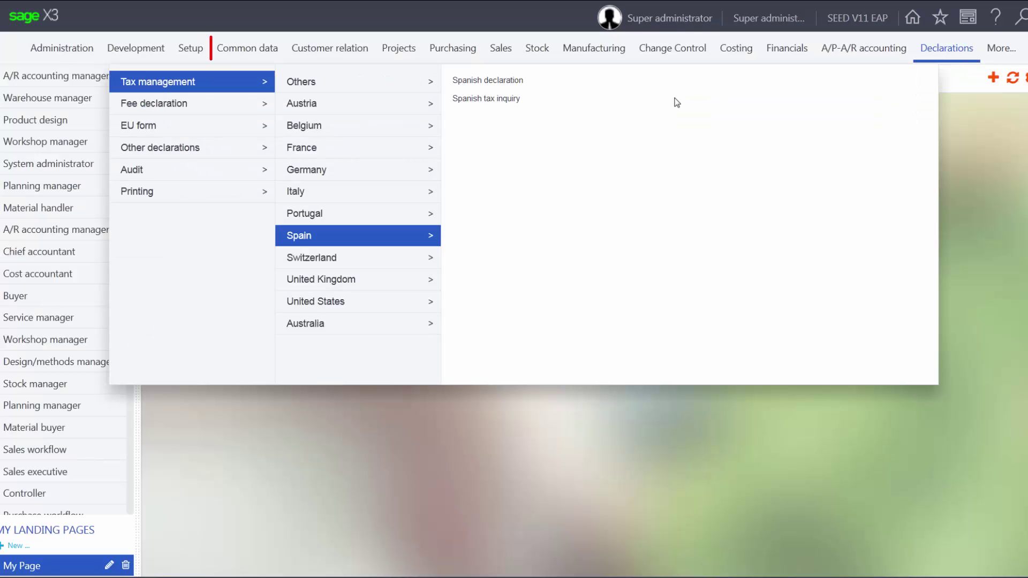
- Open the G/L Accounts function on chart of accounts NA1
{"action": "mouse_move", "coordinate": [251, 53]}
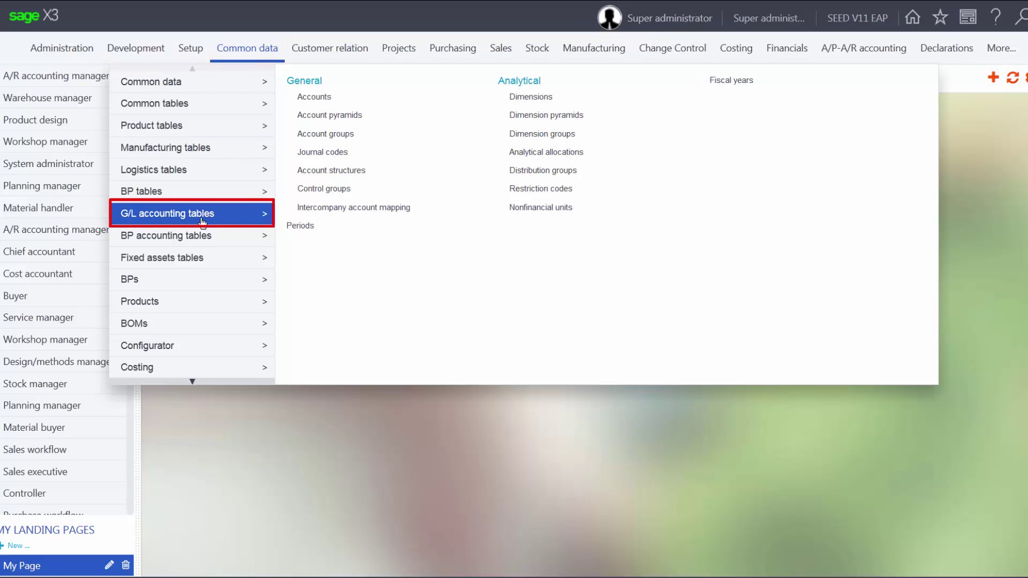
{"action": "left_click", "coordinate": [327, 100]}
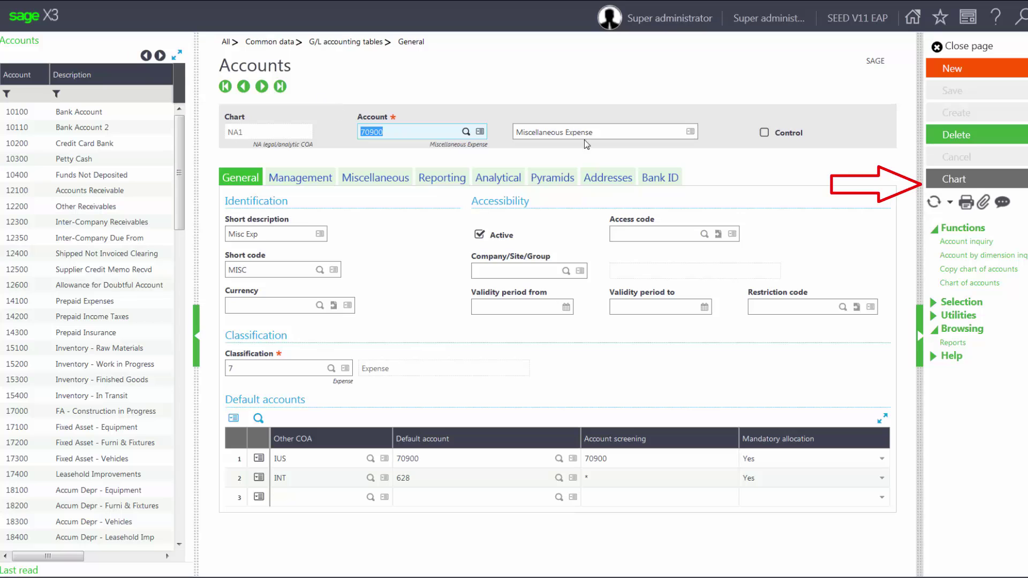
{"action": "left_click", "coordinate": [947, 181]}
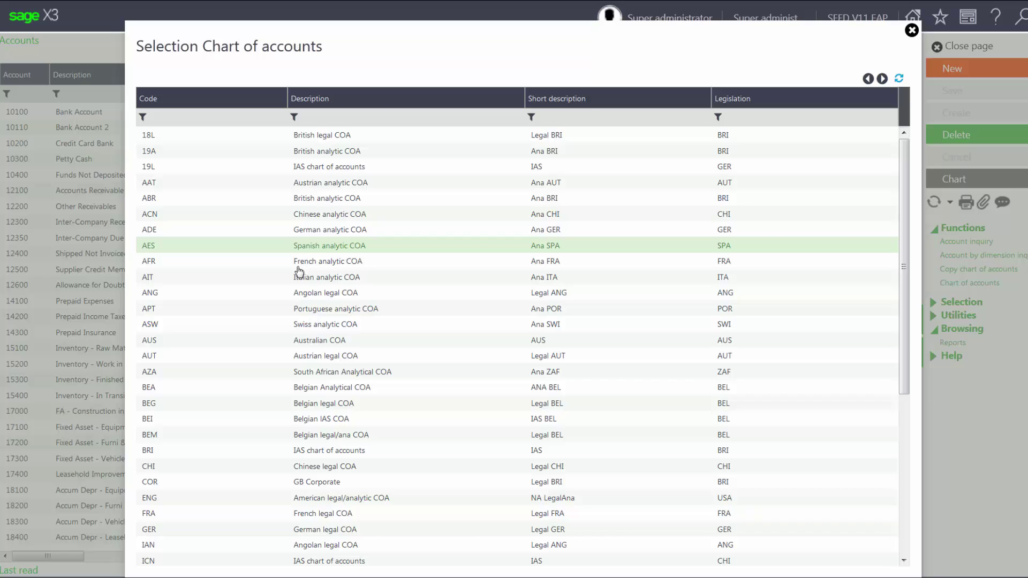
{"action": "scroll", "coordinate": [264, 271], "scroll_direction": "down", "scroll_amount": 5}
{"action": "left_click", "coordinate": [183, 483]}
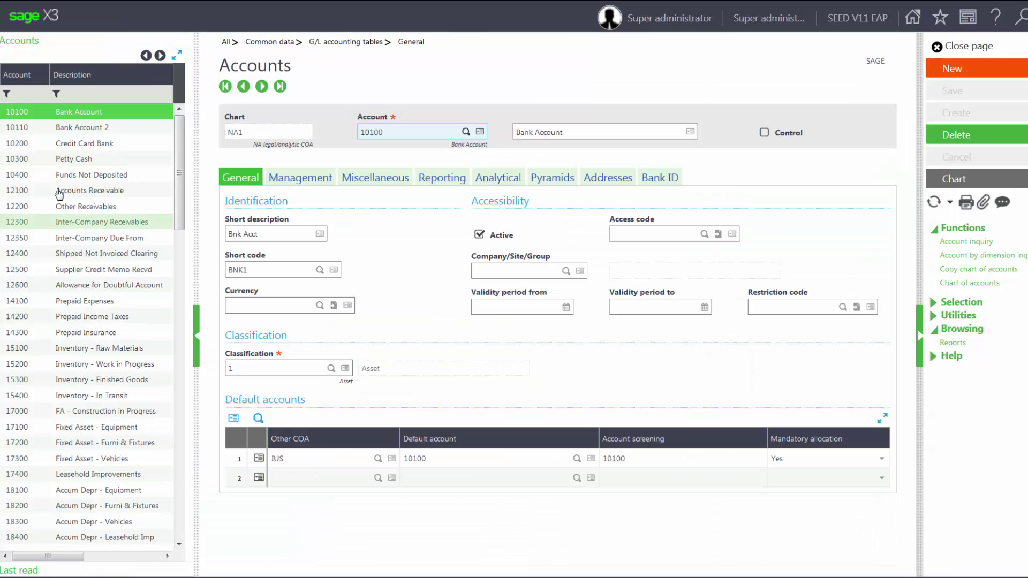
- Filter to account 70900, untick Active, save, and close the Accounts page
{"action": "left_click", "coordinate": [27, 92]}
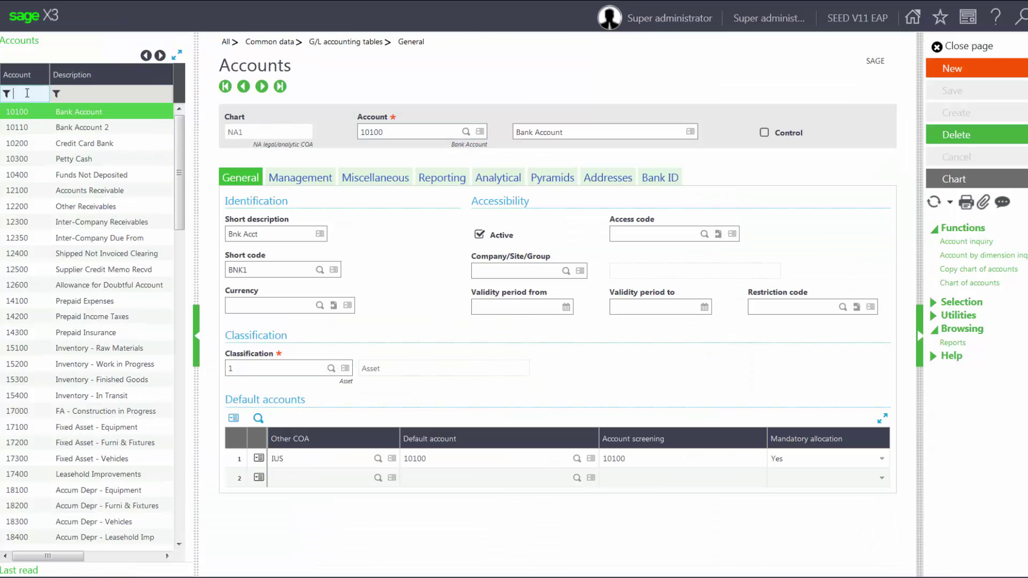
{"action": "type", "text": "70900"}
{"action": "key", "text": "Return"}
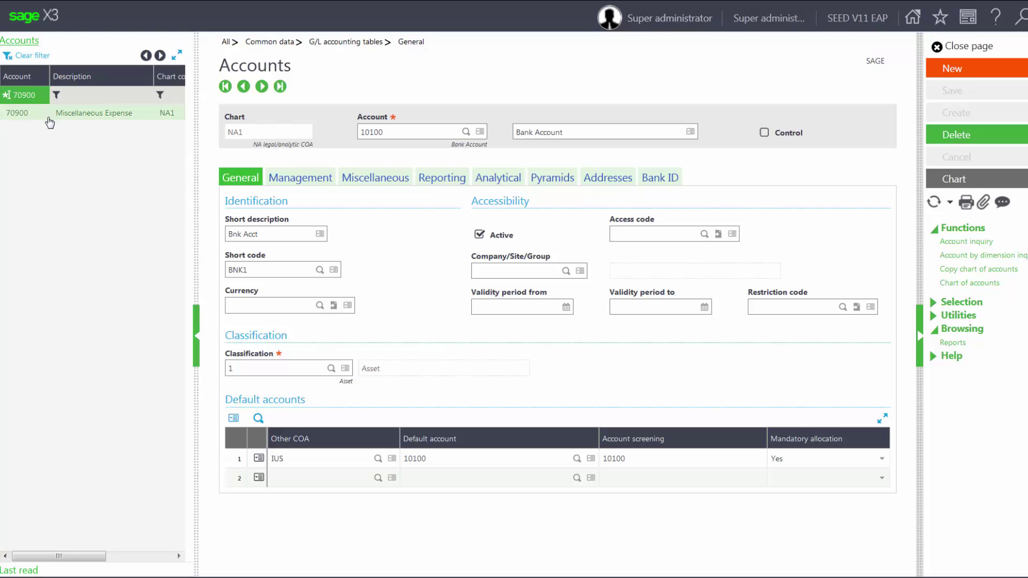
{"action": "left_click", "coordinate": [60, 114]}
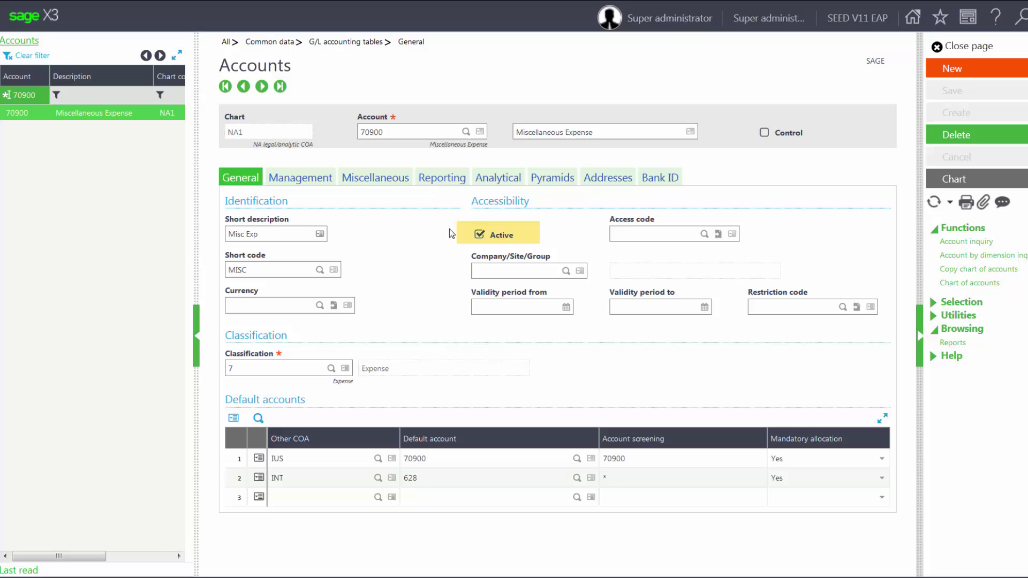
{"action": "left_click", "coordinate": [480, 236]}
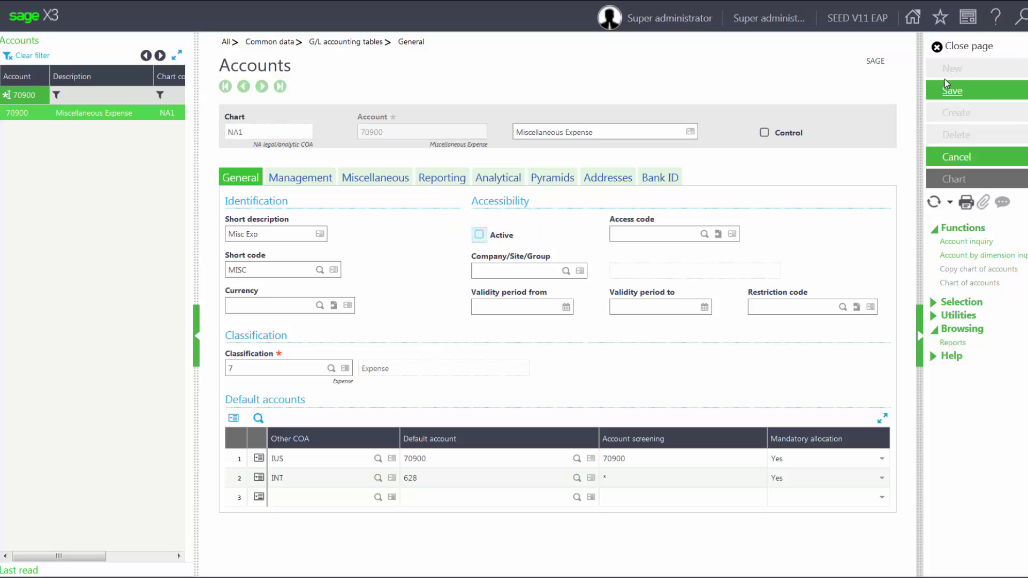
{"action": "left_click", "coordinate": [958, 92]}
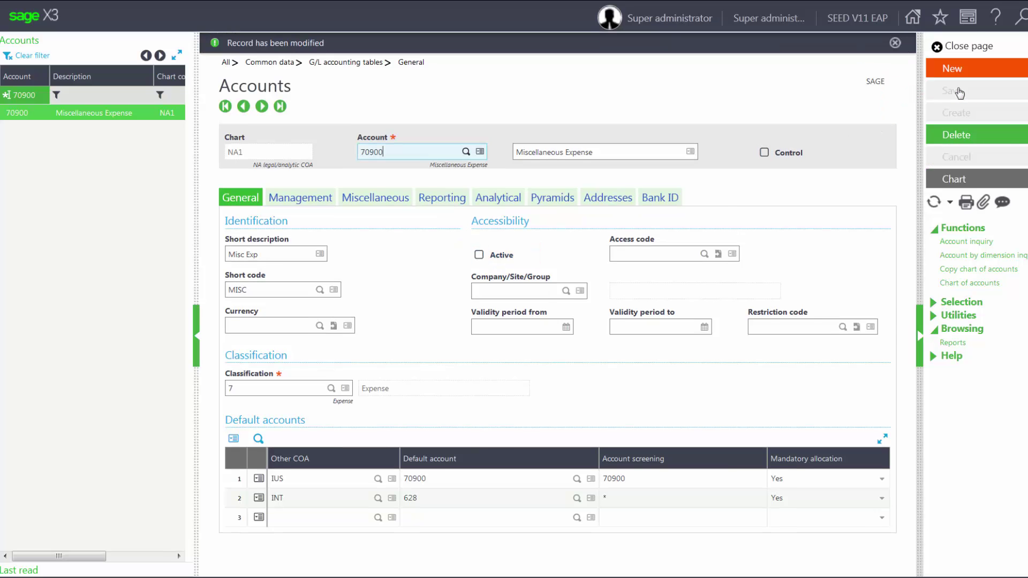
{"action": "left_click", "coordinate": [966, 51]}
- Post invoice PIN000022, then dismiss the simulation and the inactive account 70900 error
{"action": "mouse_move", "coordinate": [966, 54]}
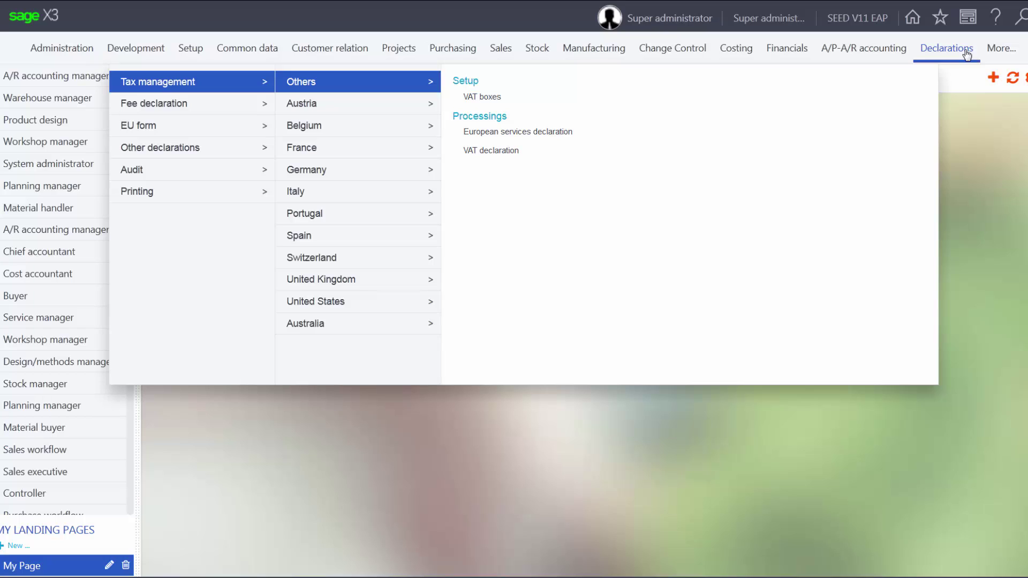
{"action": "mouse_move", "coordinate": [857, 52]}
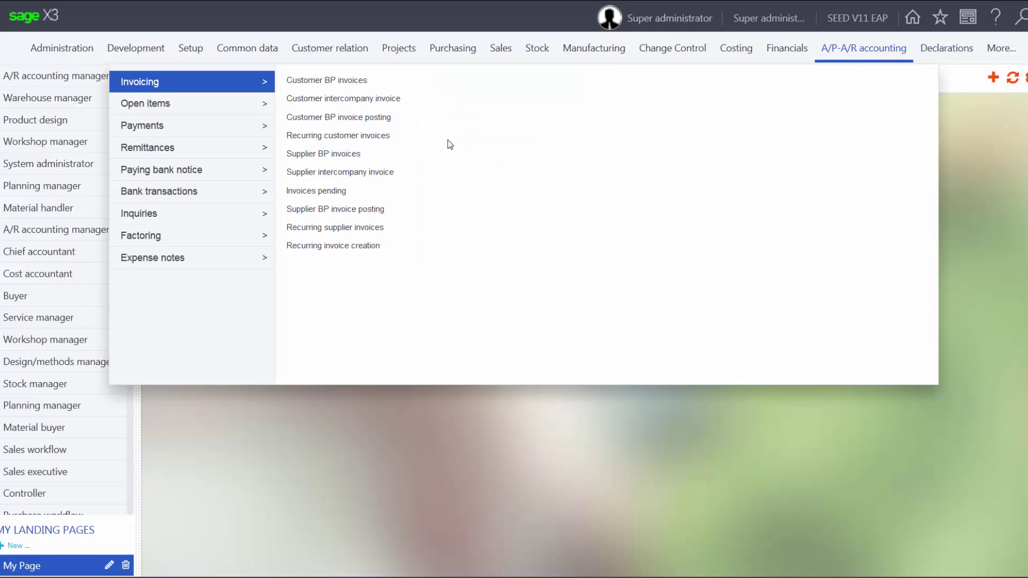
{"action": "left_click", "coordinate": [301, 155]}
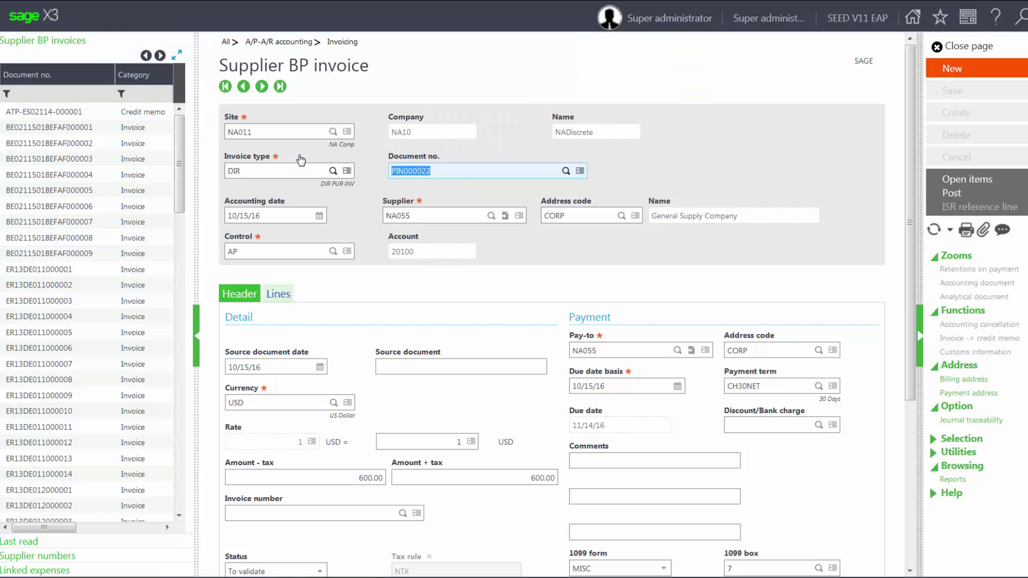
{"action": "left_click", "coordinate": [945, 194]}
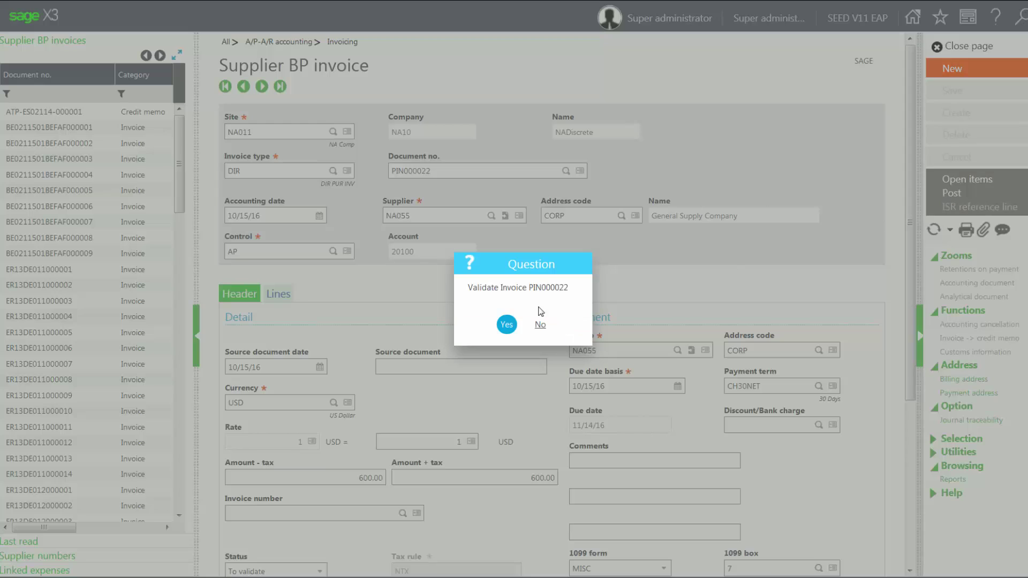
{"action": "left_click", "coordinate": [506, 325]}
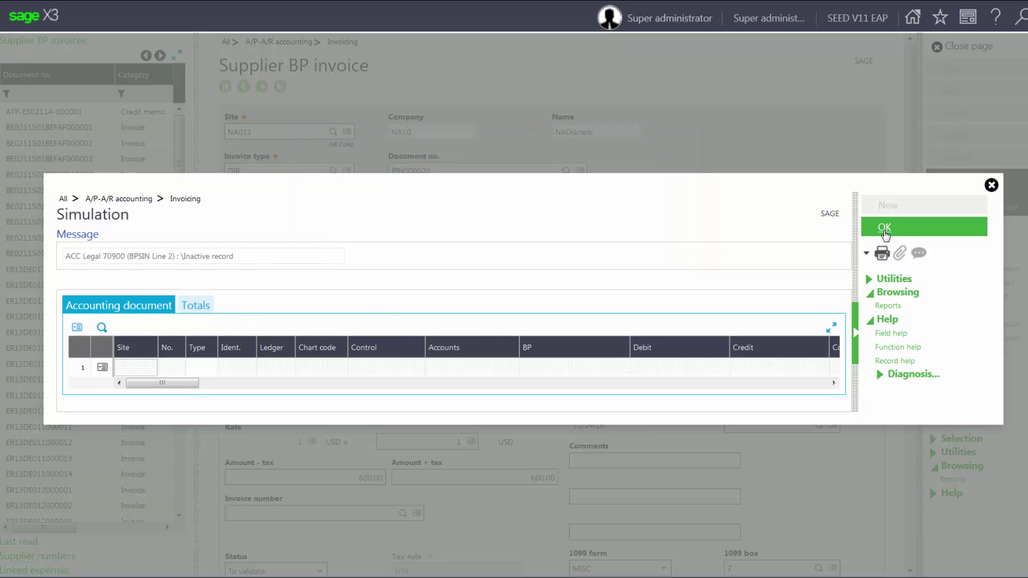
{"action": "left_click", "coordinate": [884, 232]}
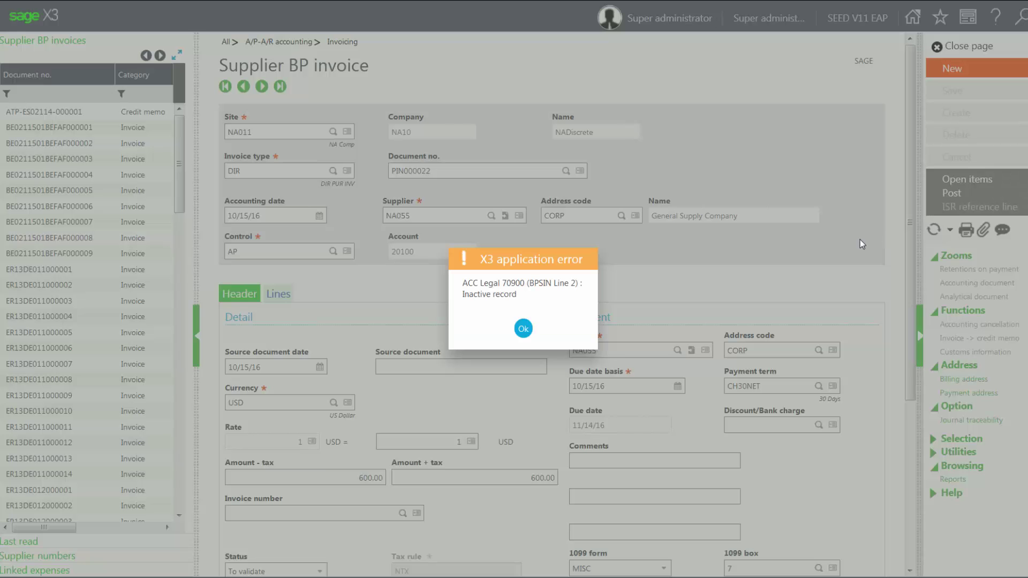
{"action": "left_click", "coordinate": [525, 330]}
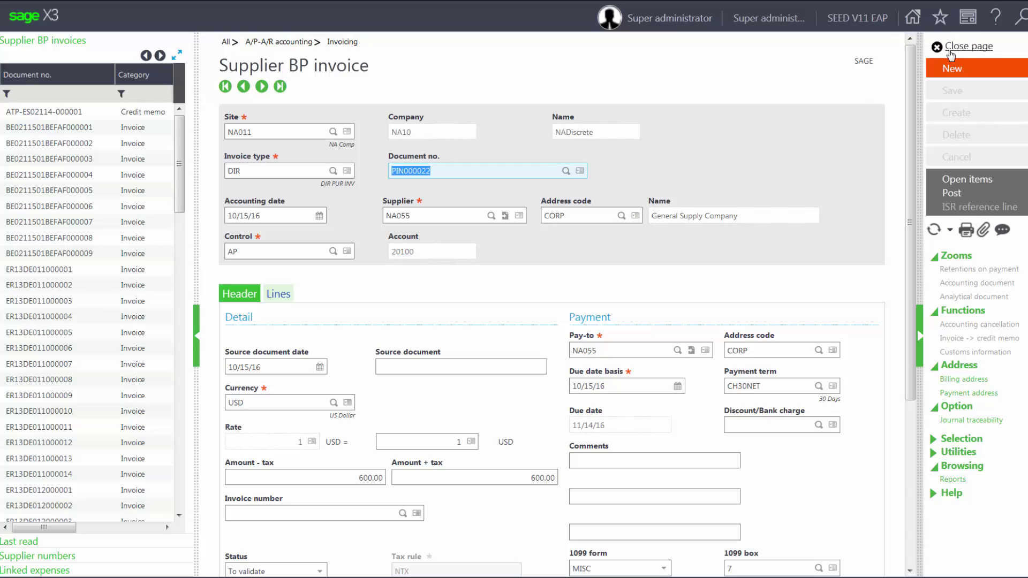
- Reopen account 70900 in Accounts, tick Active, save it, and close the page
{"action": "left_click", "coordinate": [950, 53]}
{"action": "mouse_move", "coordinate": [955, 52]}
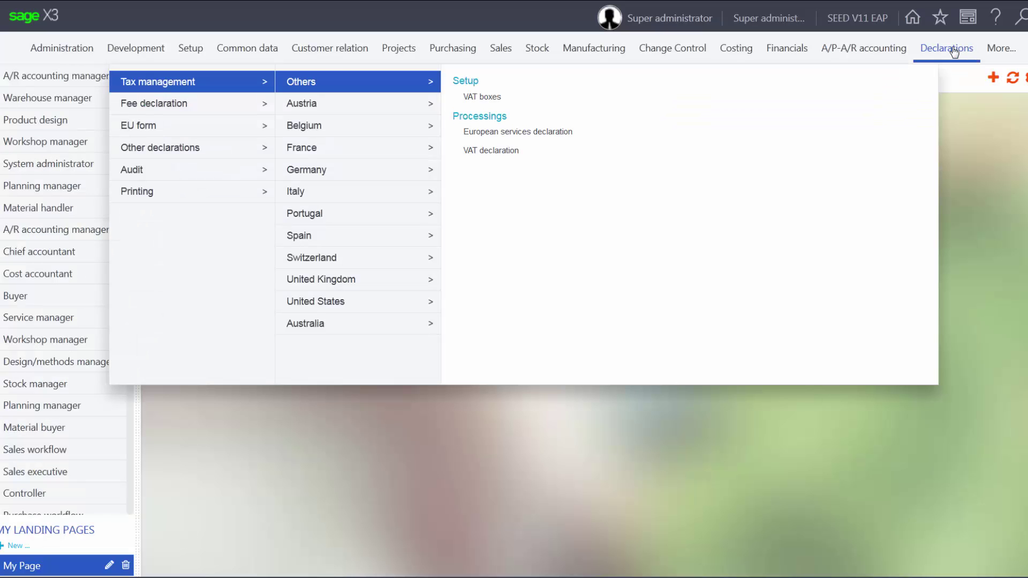
{"action": "mouse_move", "coordinate": [247, 49]}
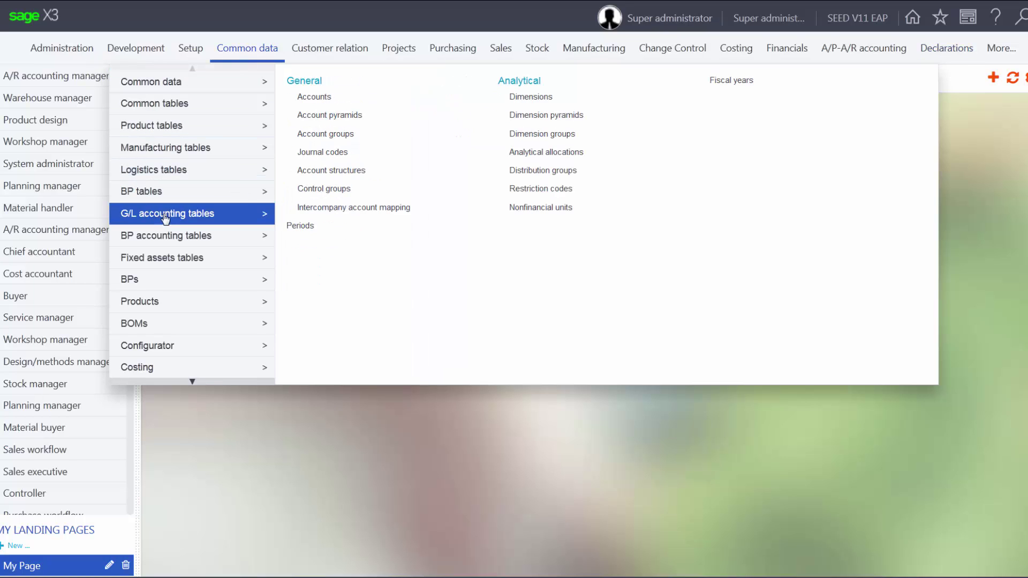
{"action": "left_click", "coordinate": [324, 101]}
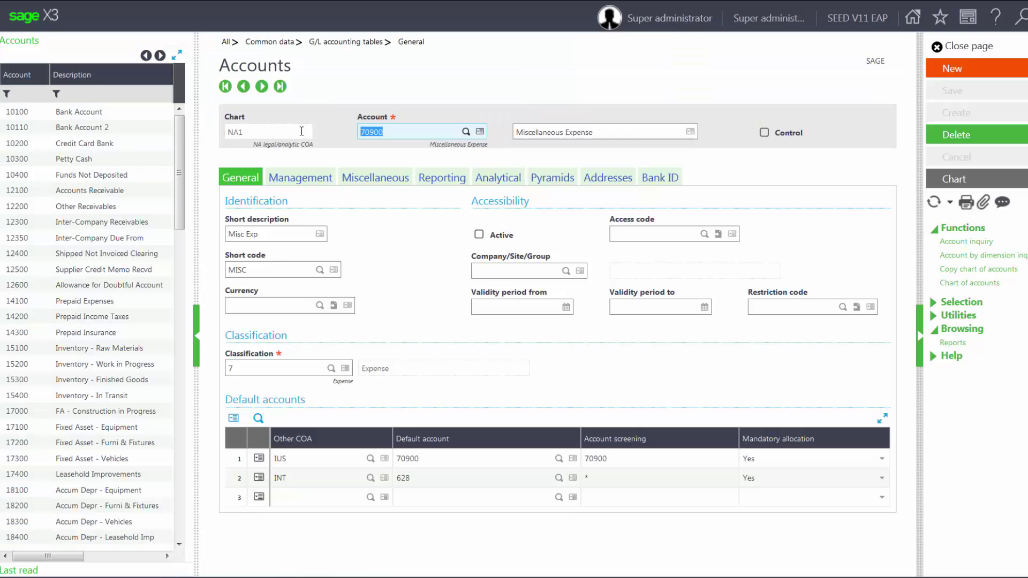
{"action": "left_click", "coordinate": [479, 234]}
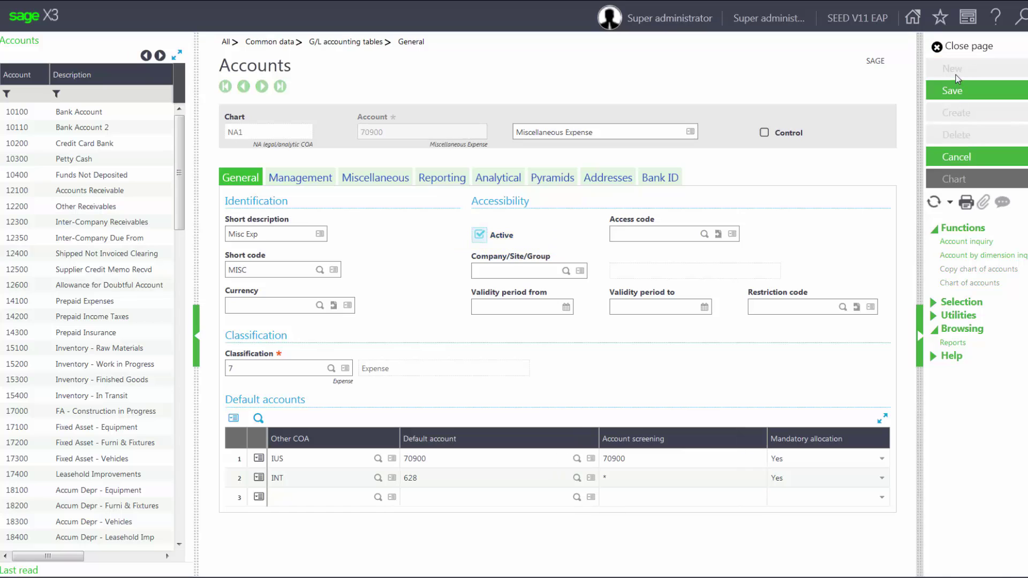
{"action": "left_click", "coordinate": [954, 95]}
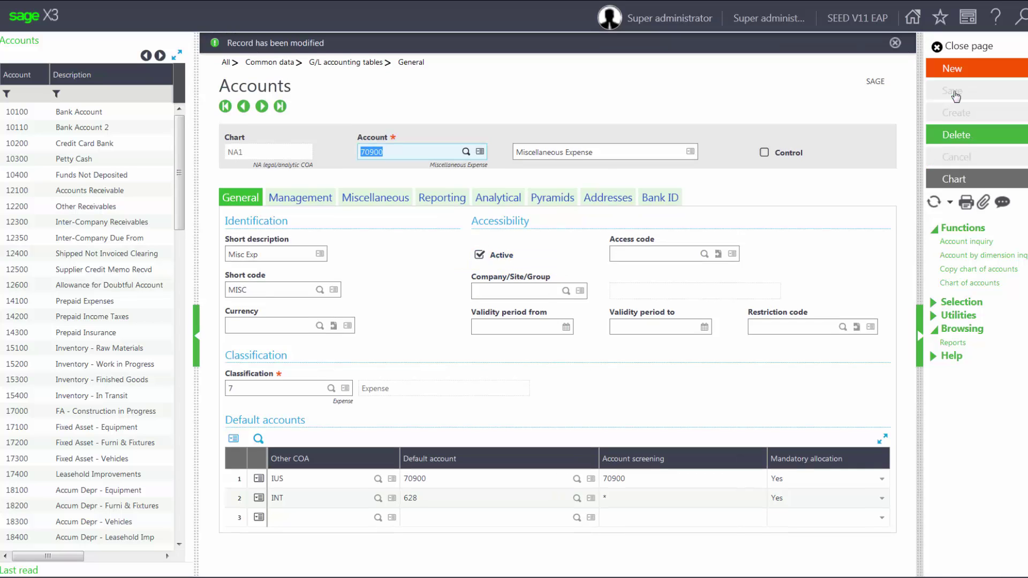
{"action": "left_click", "coordinate": [967, 49]}
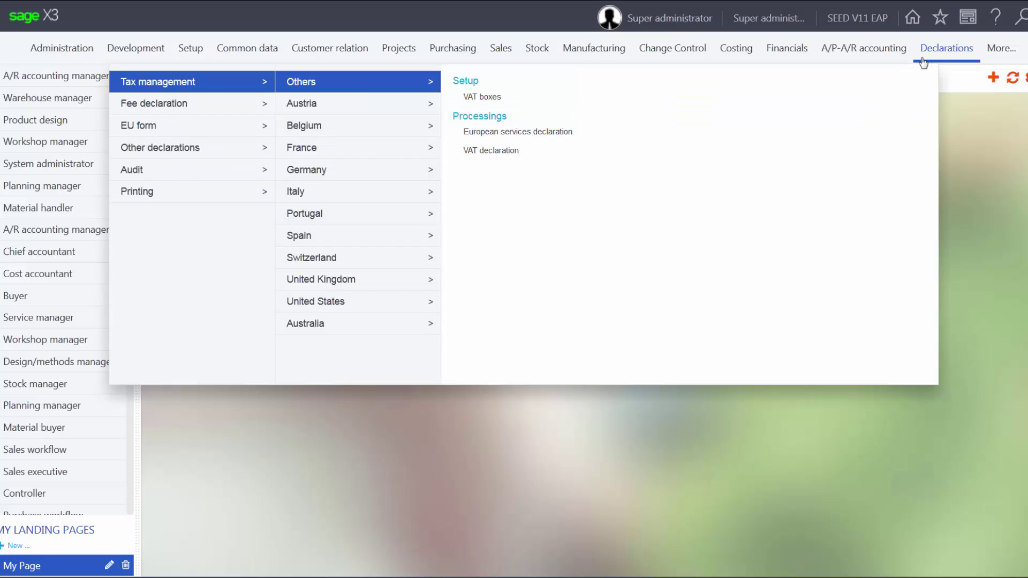
- Post PIN000022, review the balanced 600.00 simulation on 70900 and 20100, and accept it
{"action": "mouse_move", "coordinate": [882, 58]}
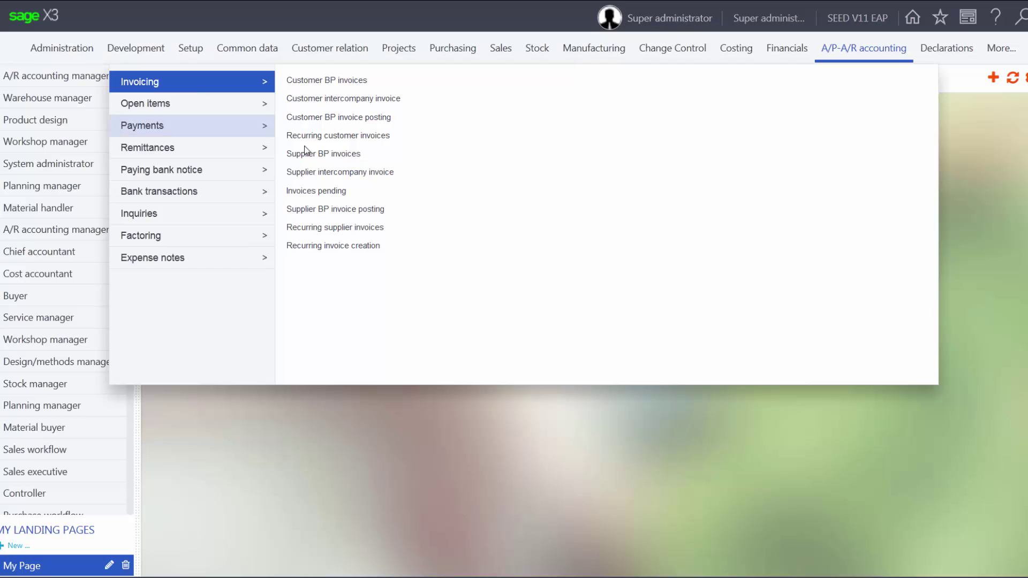
{"action": "left_click", "coordinate": [314, 157]}
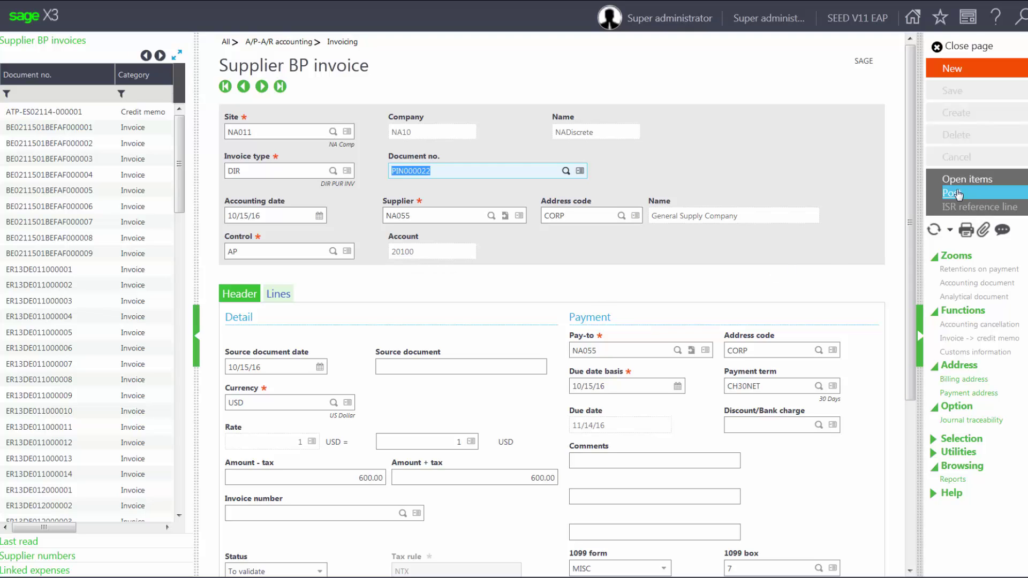
{"action": "left_click", "coordinate": [953, 193]}
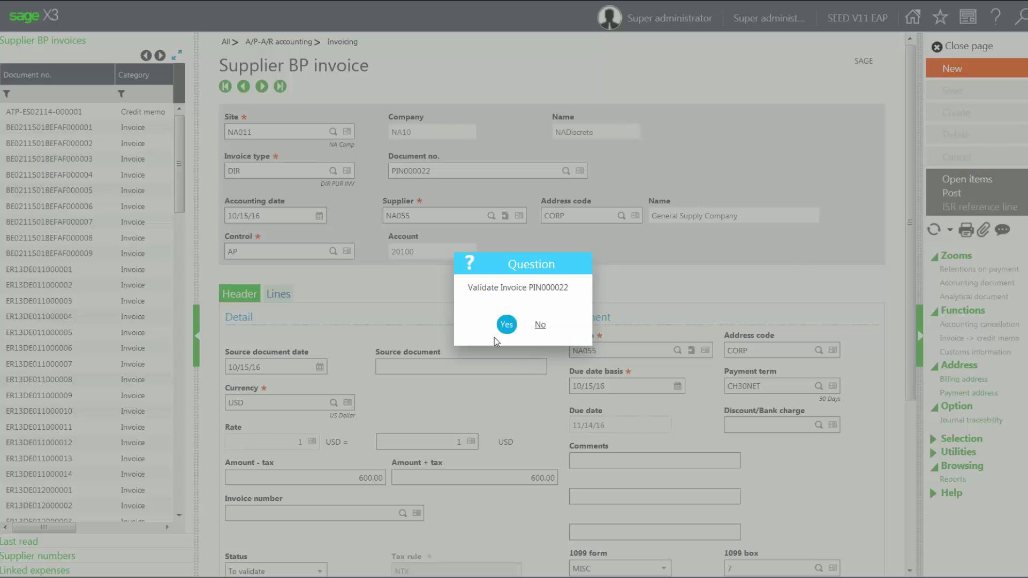
{"action": "left_click", "coordinate": [505, 324]}
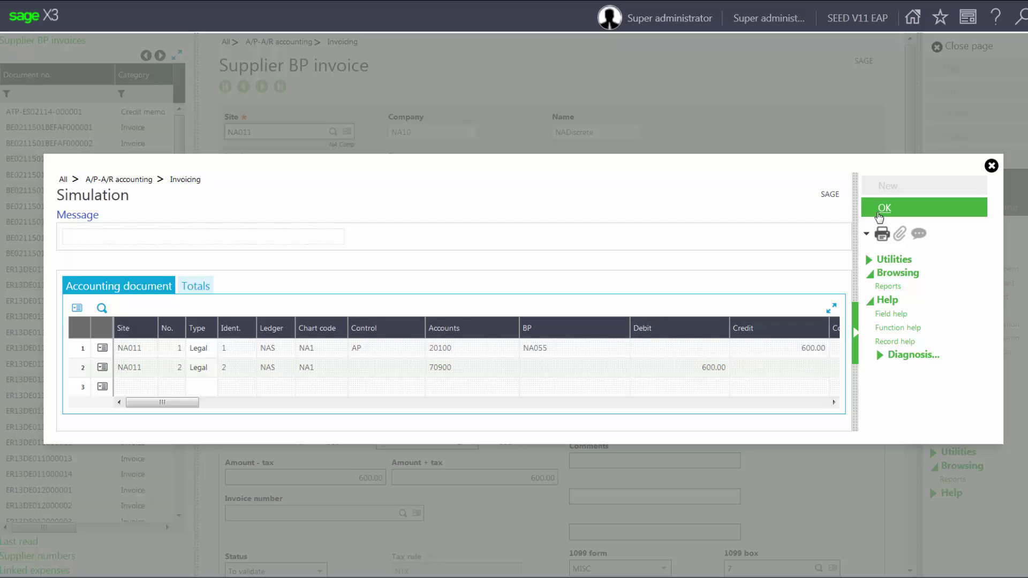
{"action": "left_click", "coordinate": [878, 210]}
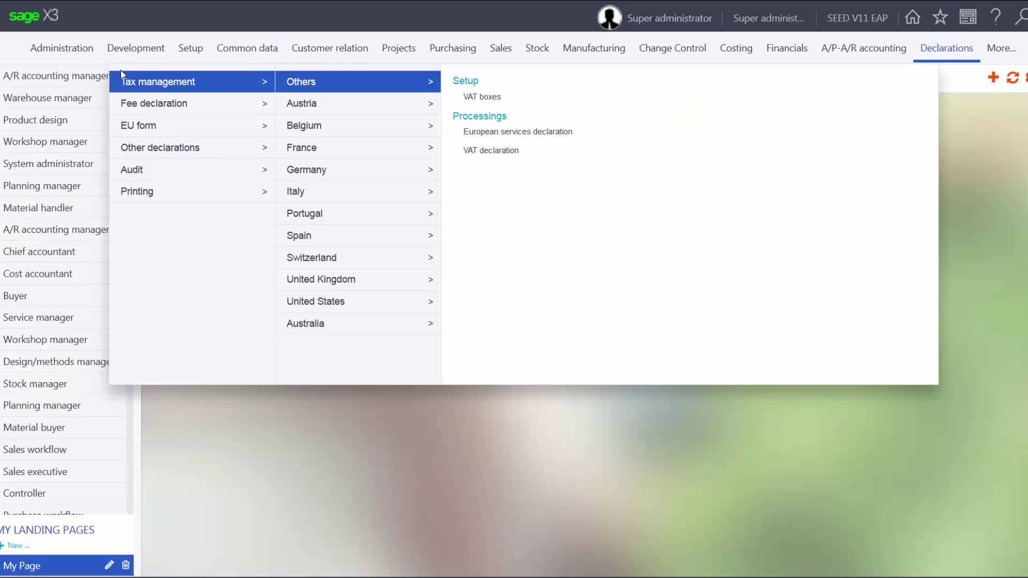
- Set ADMIN's Accounting Interface parameter ACESIMTRC to No and save the user record
{"action": "mouse_move", "coordinate": [190, 52]}
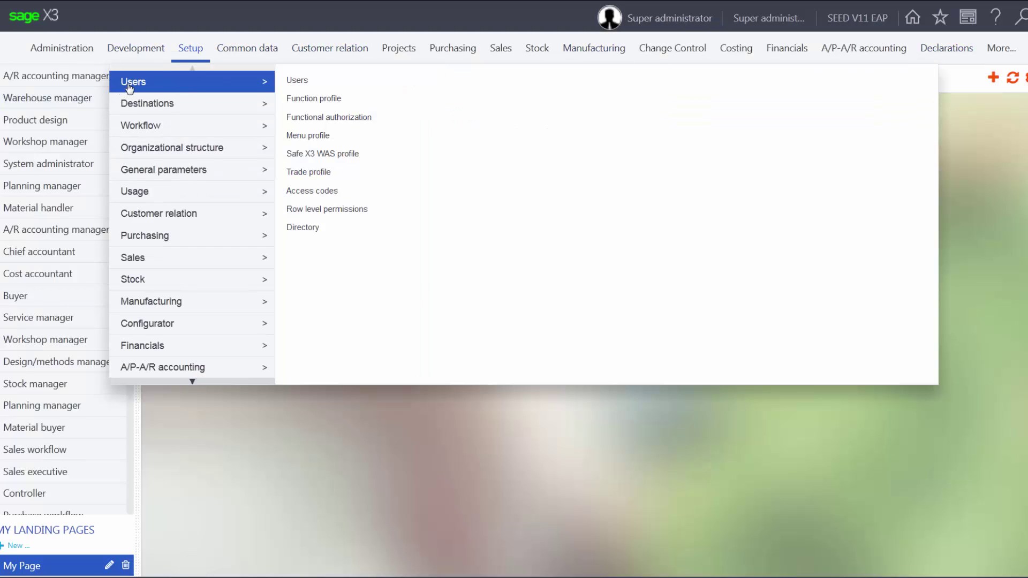
{"action": "left_click", "coordinate": [295, 83]}
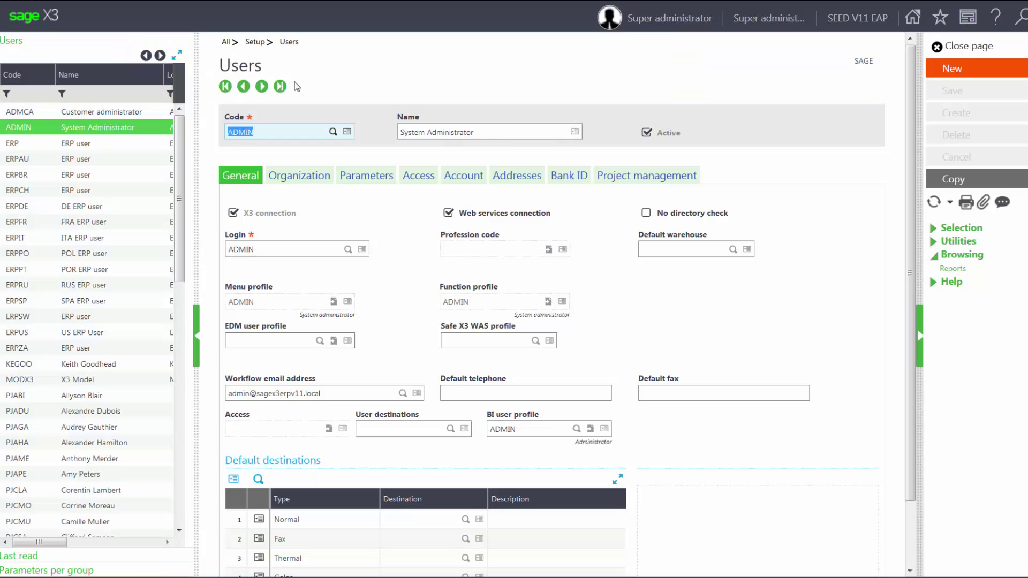
{"action": "left_click", "coordinate": [354, 176]}
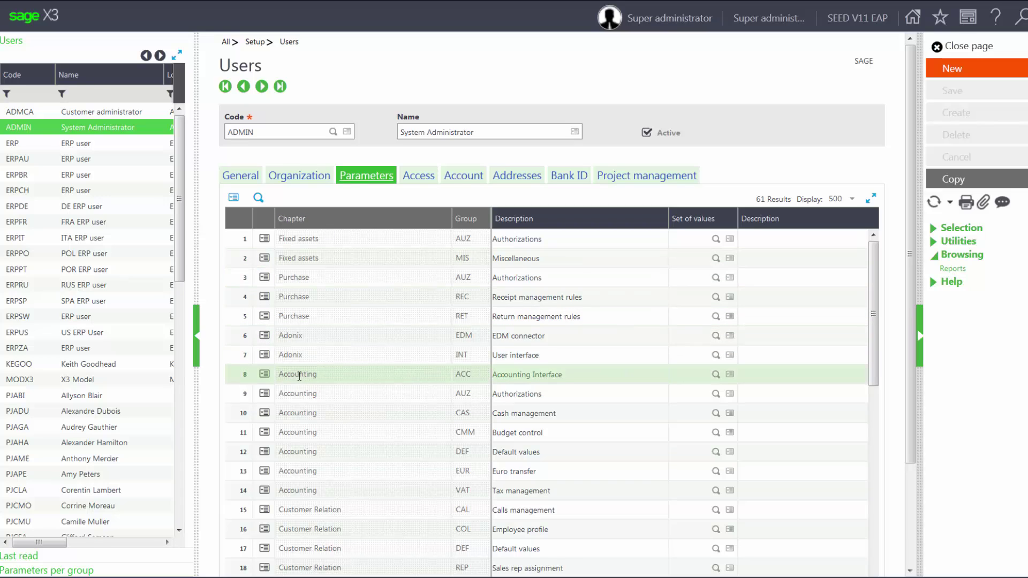
{"action": "left_click", "coordinate": [267, 377]}
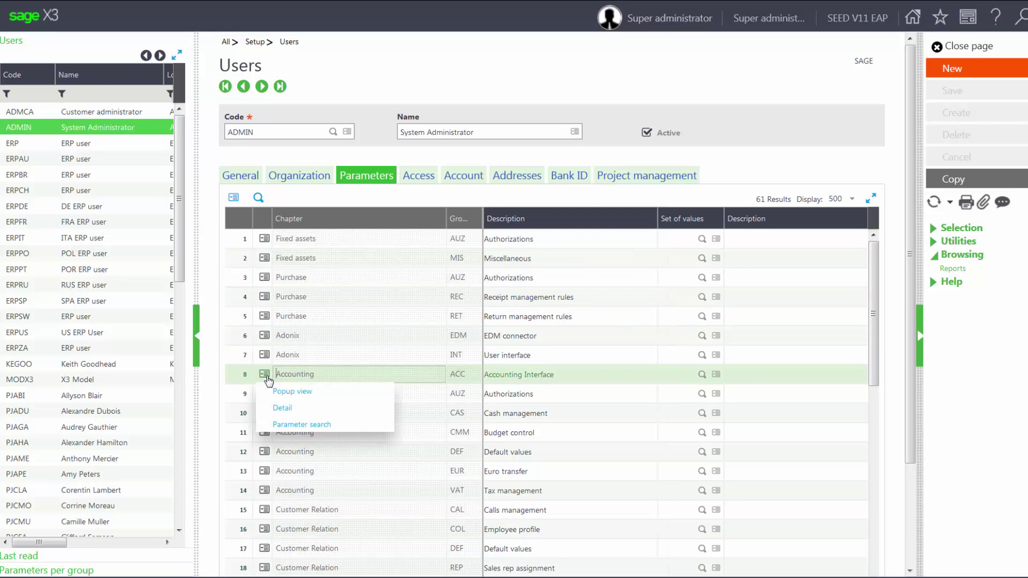
{"action": "left_click", "coordinate": [281, 409]}
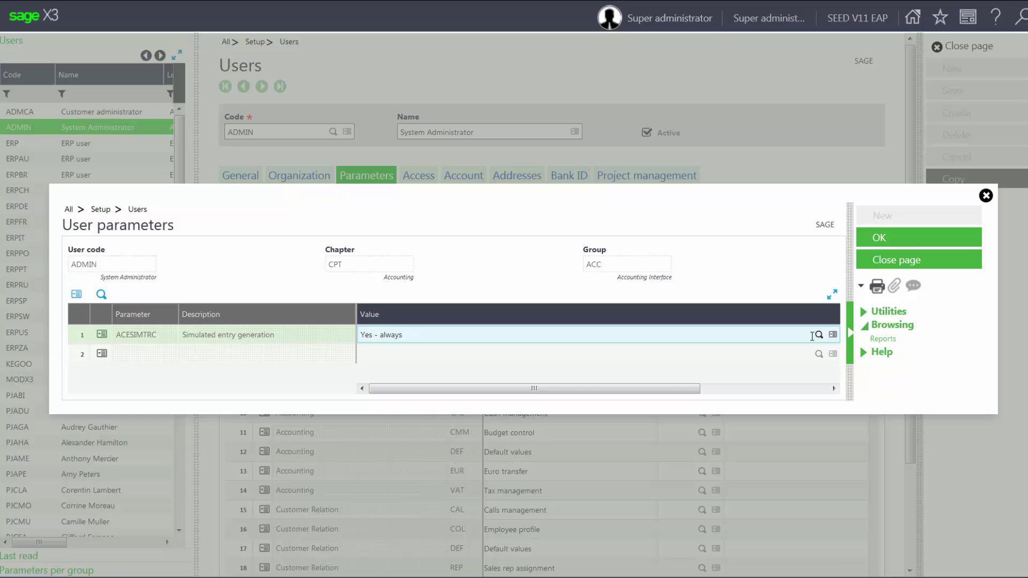
{"action": "left_click", "coordinate": [818, 336]}
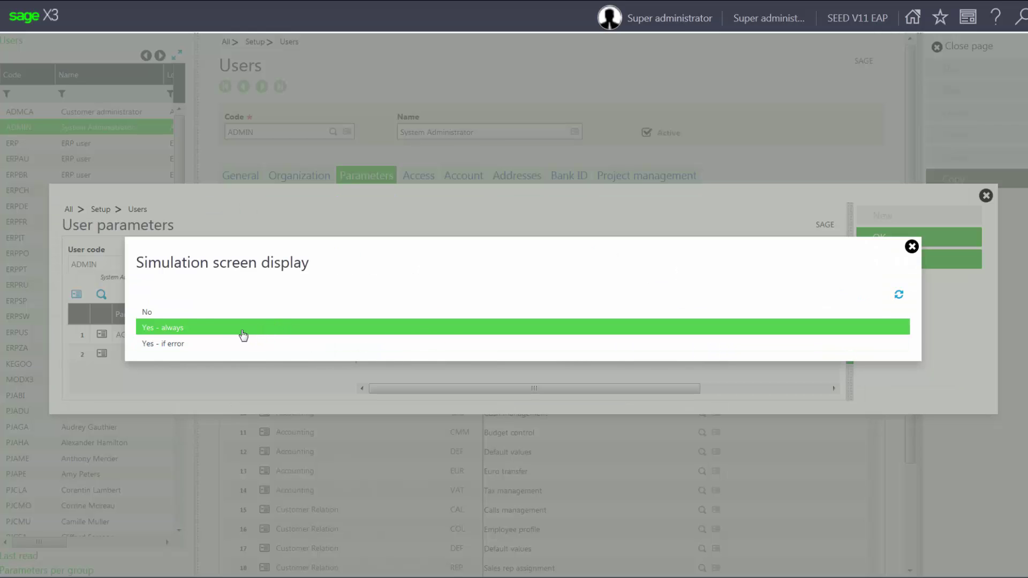
{"action": "left_click", "coordinate": [192, 315]}
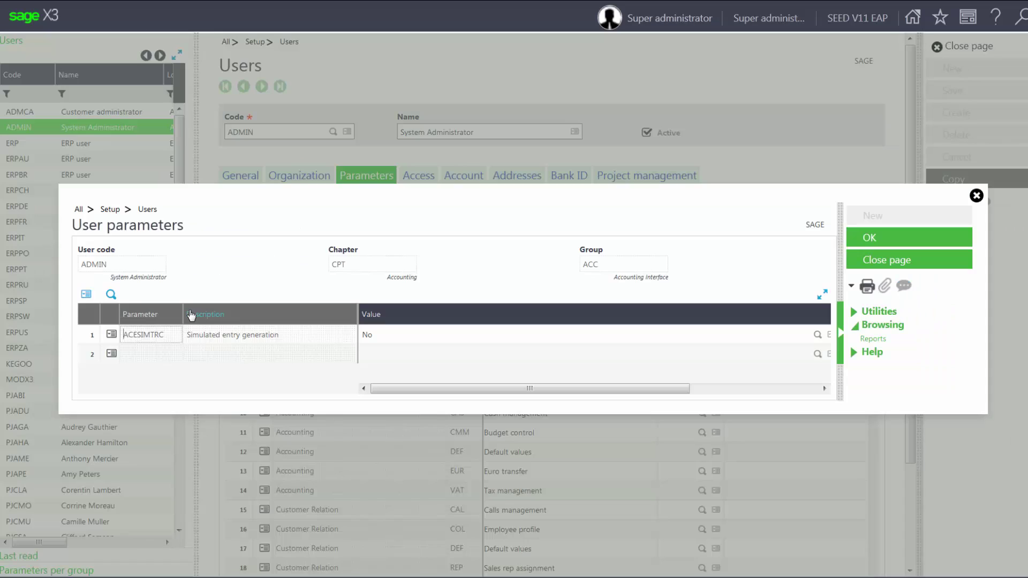
{"action": "left_click", "coordinate": [879, 242]}
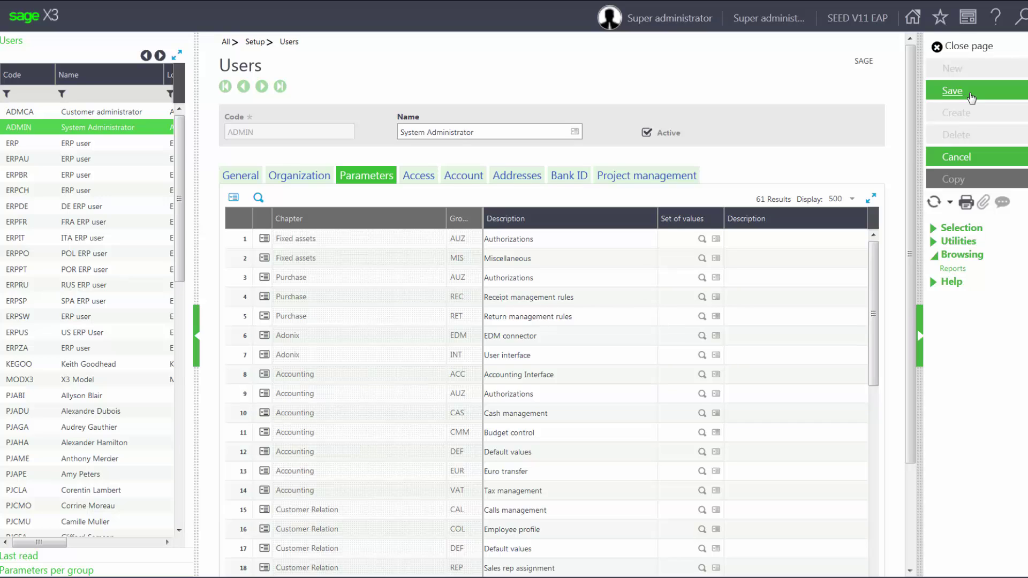
{"action": "left_click", "coordinate": [970, 95]}
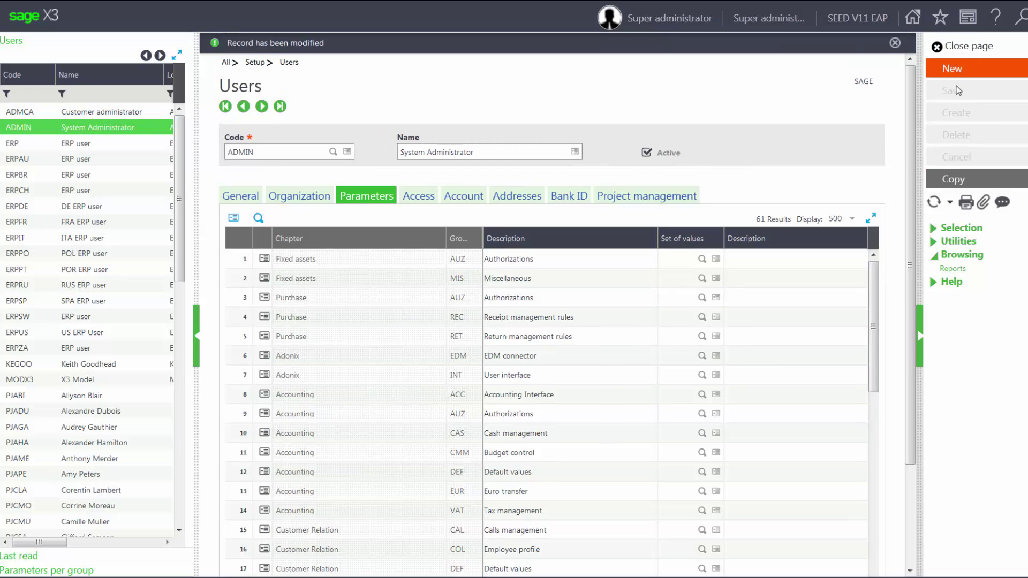
- Close Users, reopen supplier invoice PIN000022, and post it, confirming with Yes
{"action": "left_click", "coordinate": [958, 48]}
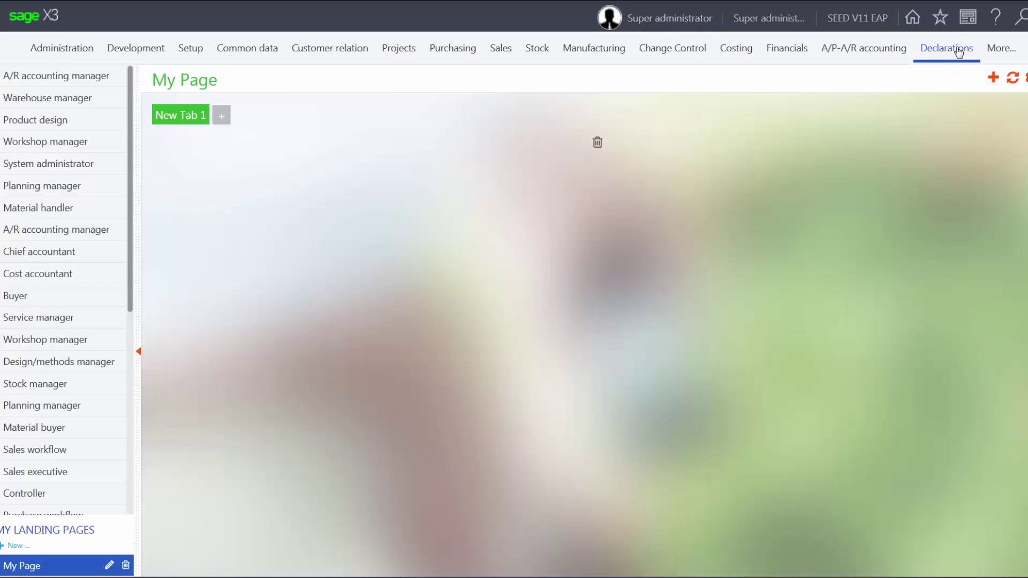
{"action": "left_click", "coordinate": [959, 50]}
{"action": "left_click", "coordinate": [863, 48]}
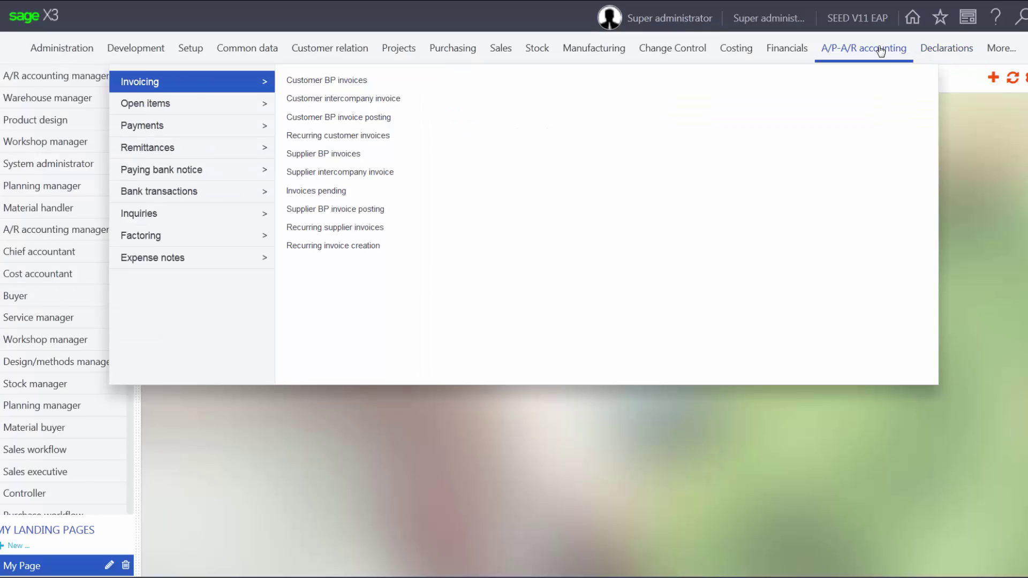
{"action": "left_click", "coordinate": [336, 154]}
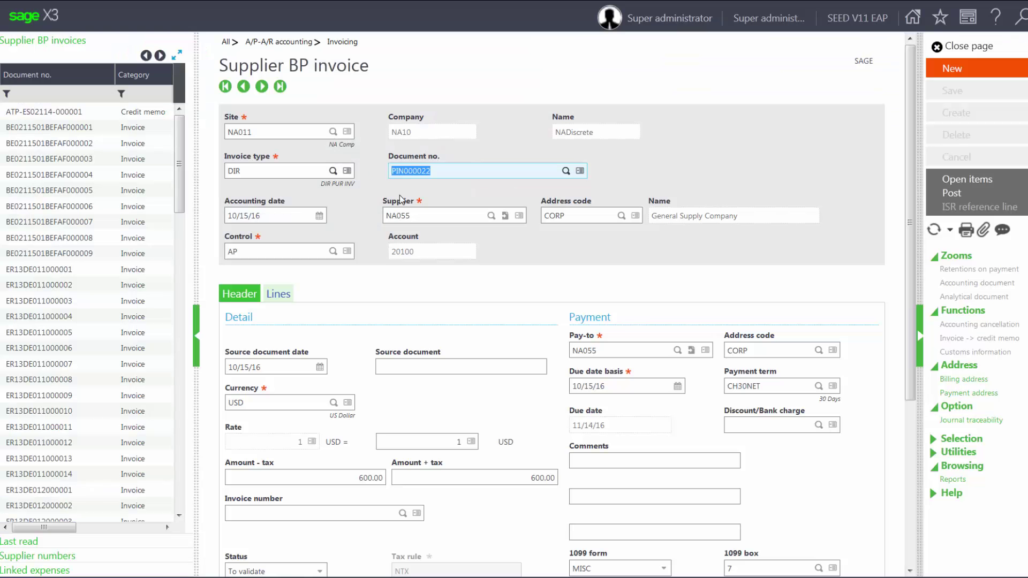
{"action": "left_click", "coordinate": [948, 199]}
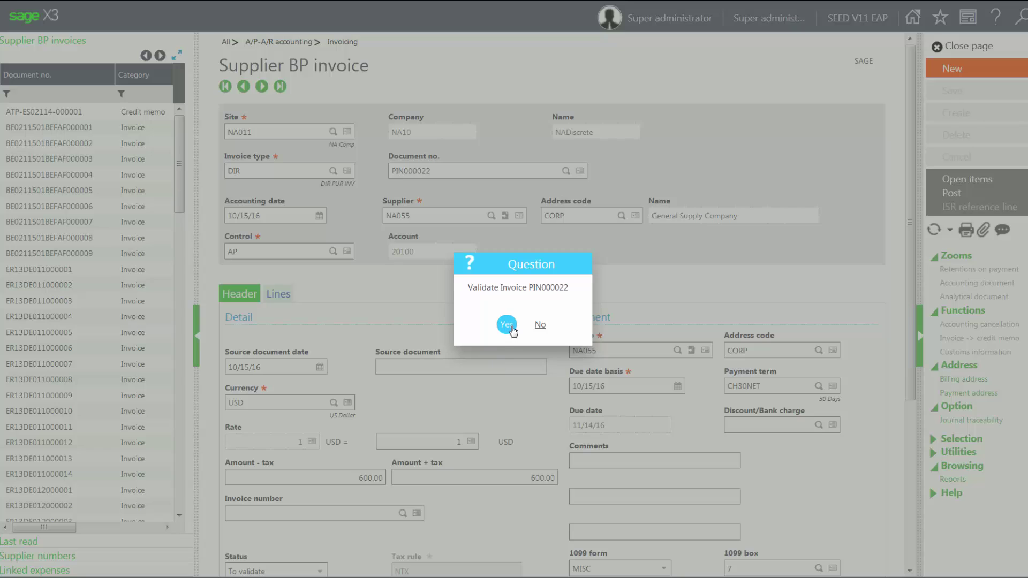
{"action": "left_click", "coordinate": [512, 331]}
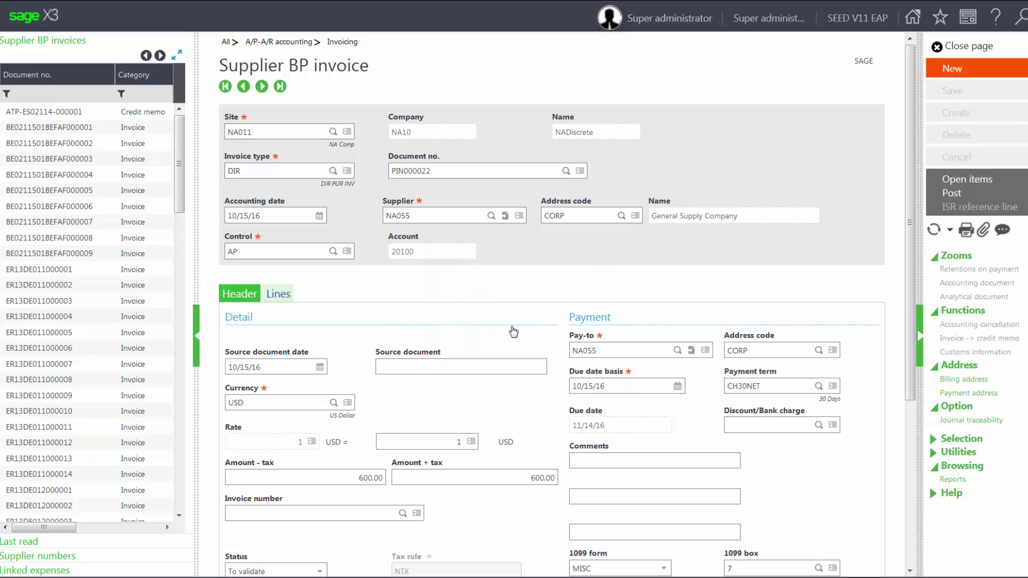